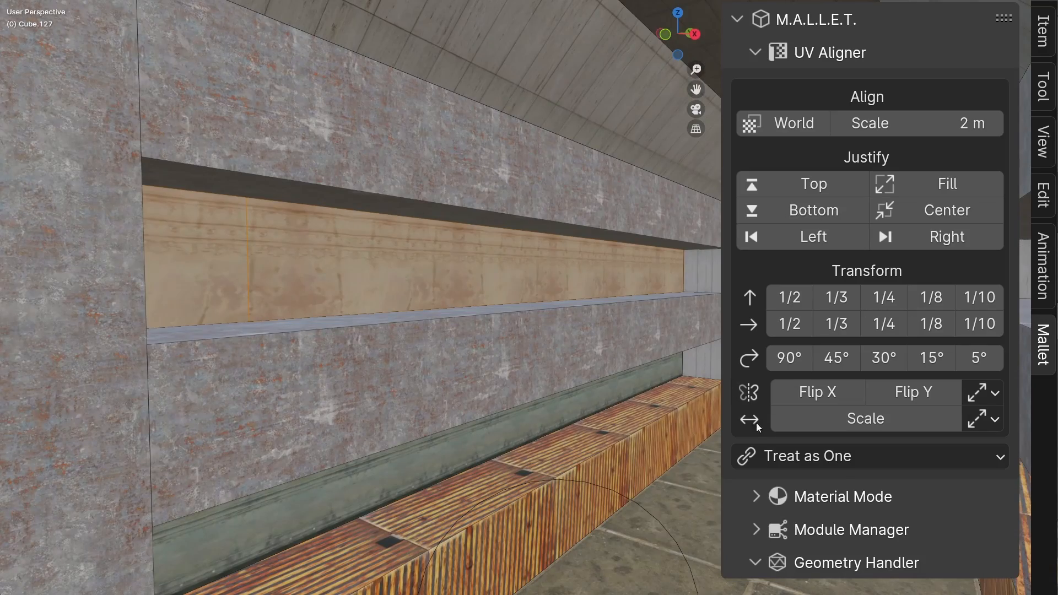
# Select the recessed wall panels above and below the wall ledge and justify their textures to the top as one group.
pyautogui.click(774, 448)
pyautogui.hotkey('shift', '`')
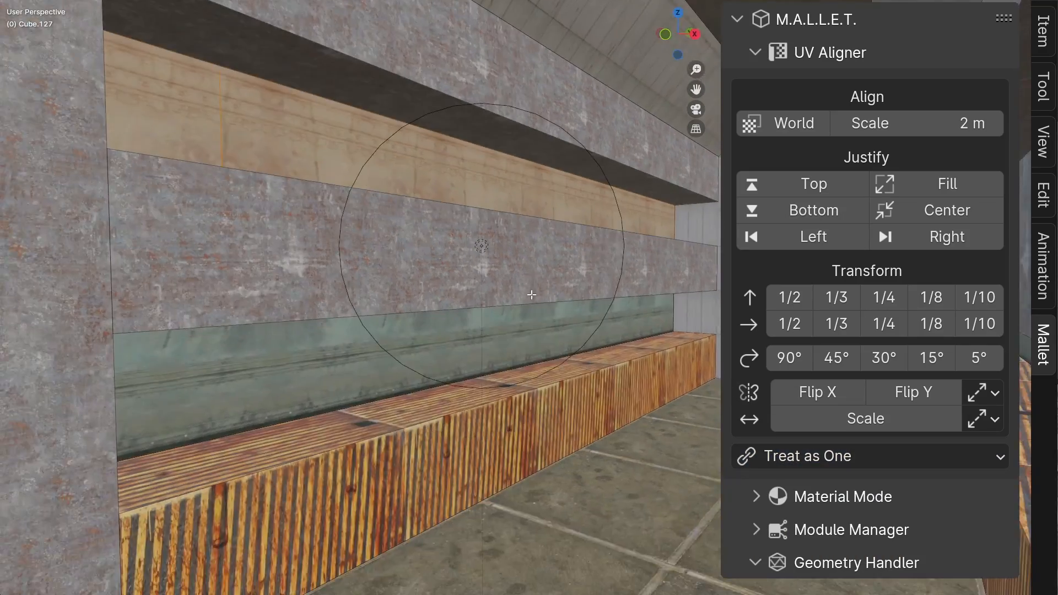
pyautogui.click(396, 172)
pyautogui.keyDown('shift'); pyautogui.click(241, 110); pyautogui.keyUp('shift')
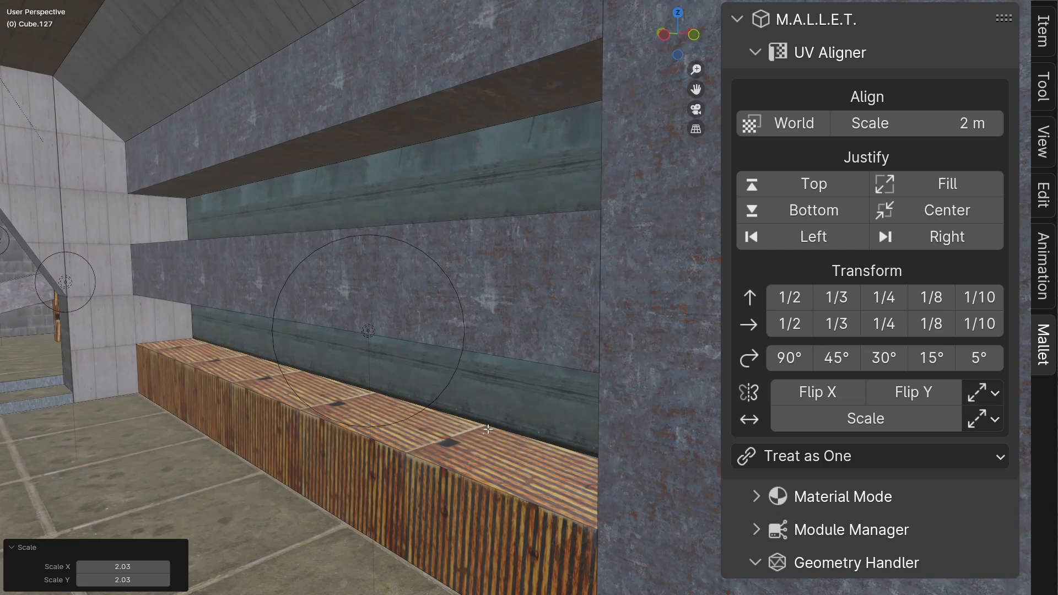
pyautogui.click(814, 183)
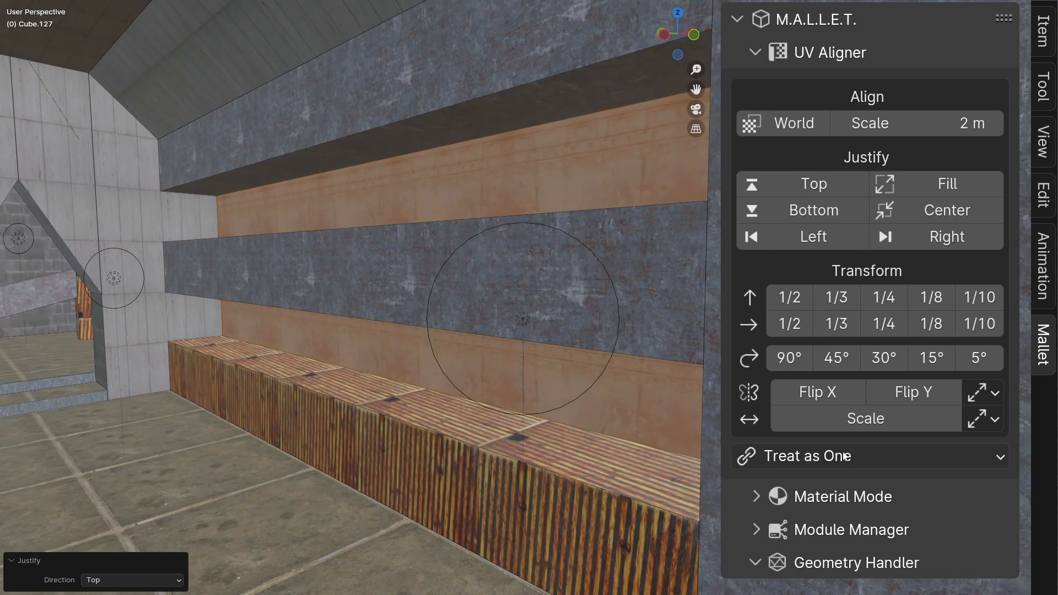
# Treat the recessed wall panels separately and justify their textures to the bottom.
pyautogui.click(869, 457)
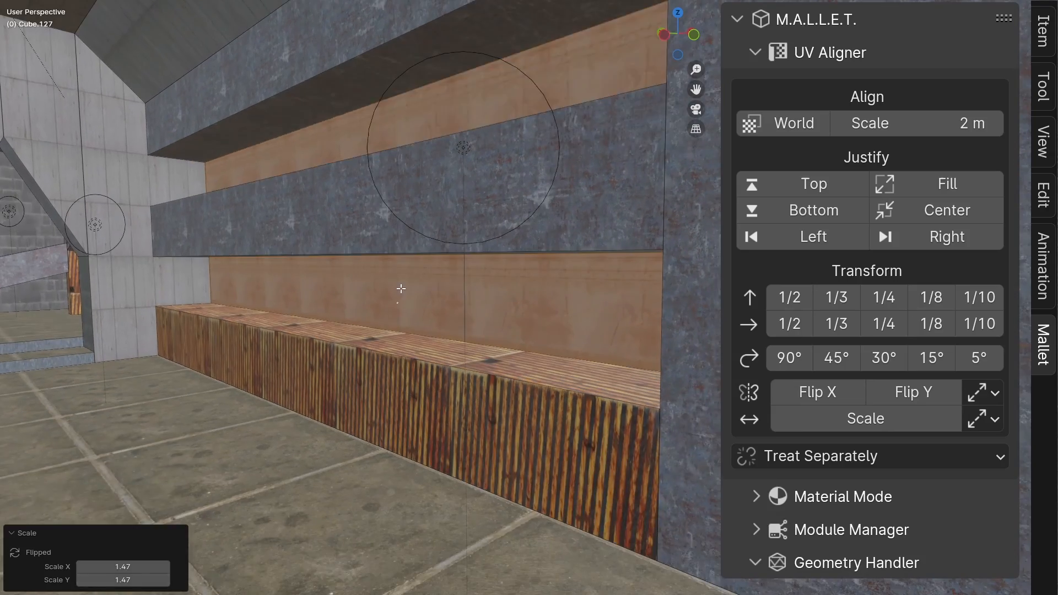
pyautogui.click(814, 210)
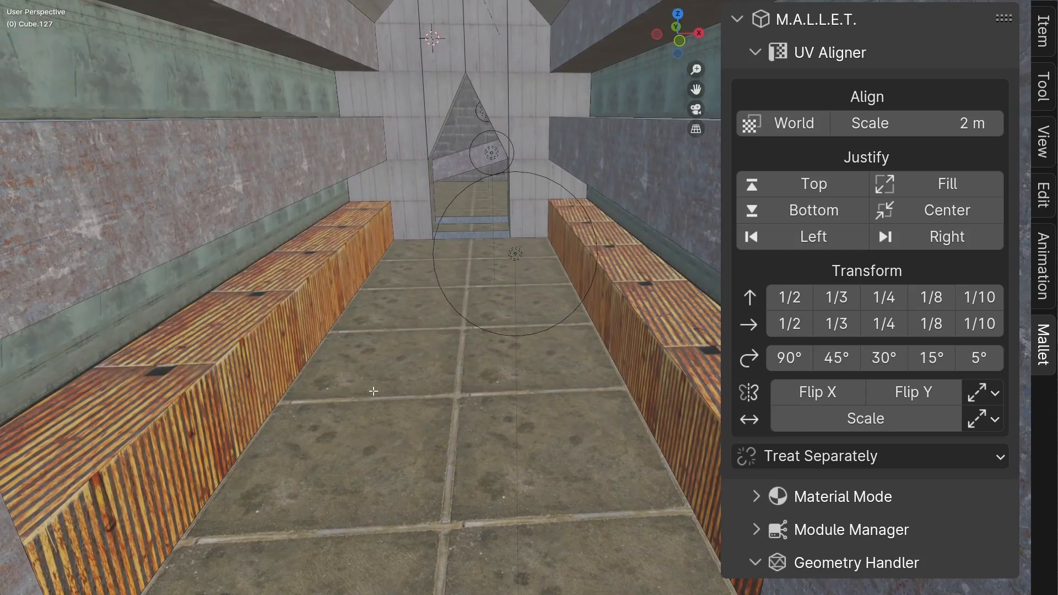
# Rotate the bench fronts' texture 90°, justify it right and top, and justify the bench tops' texture left and top.
pyautogui.click(785, 360)
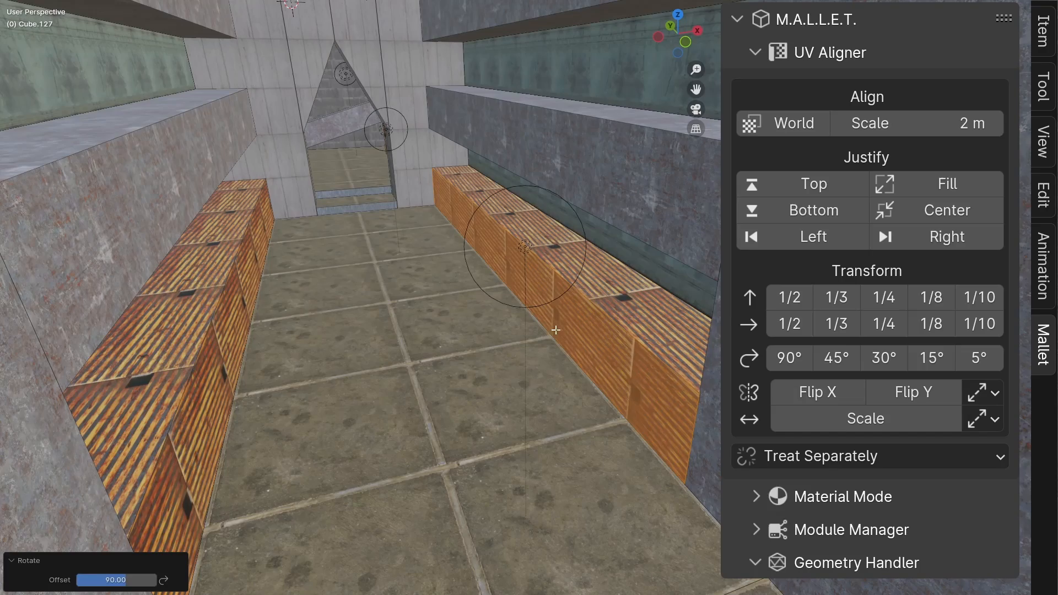
pyautogui.click(931, 237)
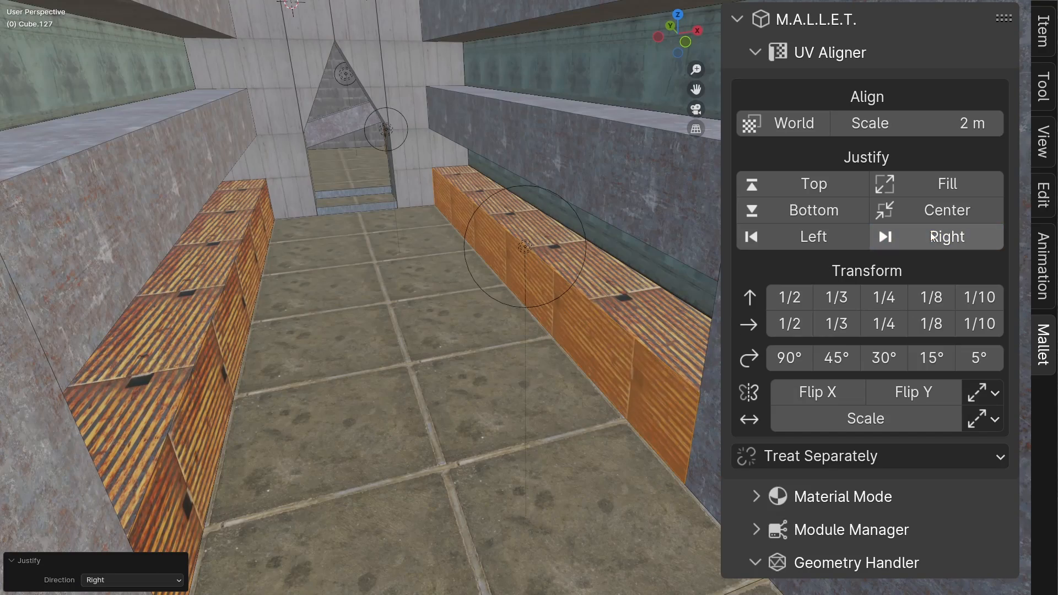
pyautogui.click(813, 185)
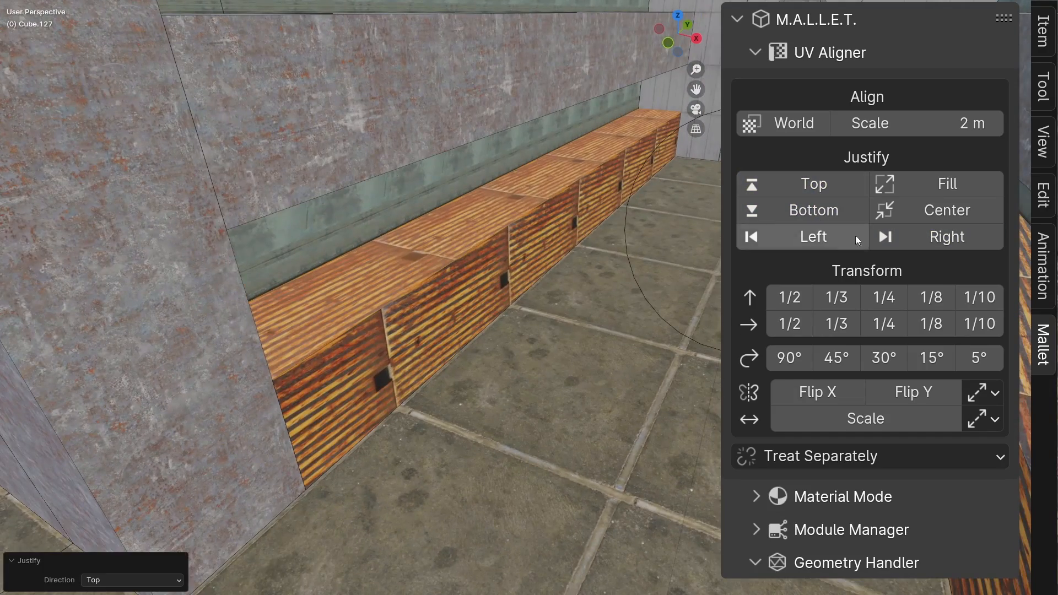
pyautogui.click(858, 241)
pyautogui.click(799, 186)
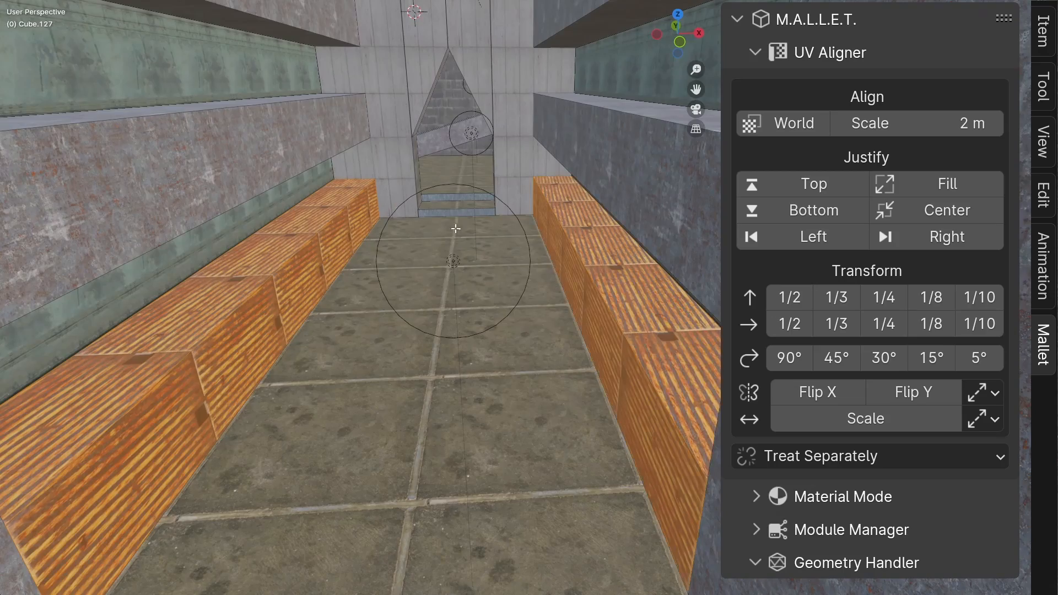
# Fill the bench faces with their texture, using Round and a Y value of about 5.32.
pyautogui.click(948, 184)
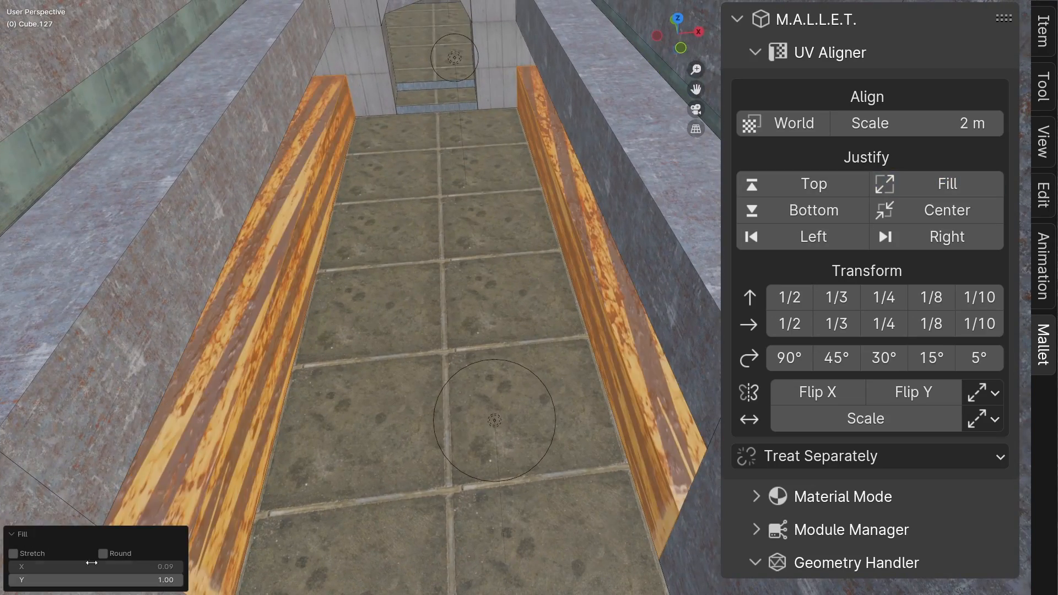
pyautogui.moveTo(95, 580); pyautogui.dragTo(149, 580)
pyautogui.hotkey('shift', '`')
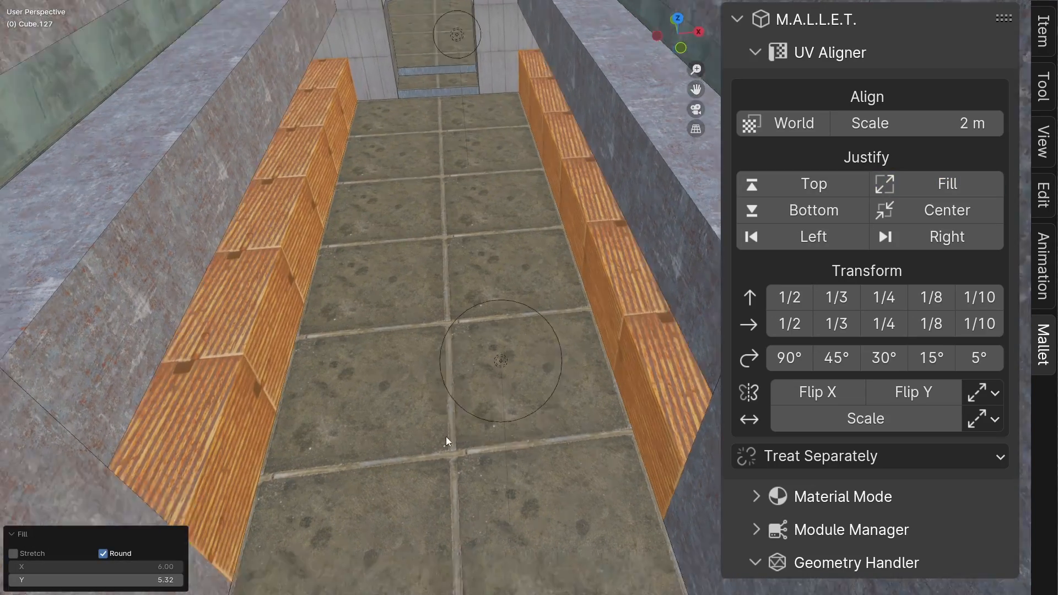
pyautogui.press('w')
pyautogui.click(529, 298)
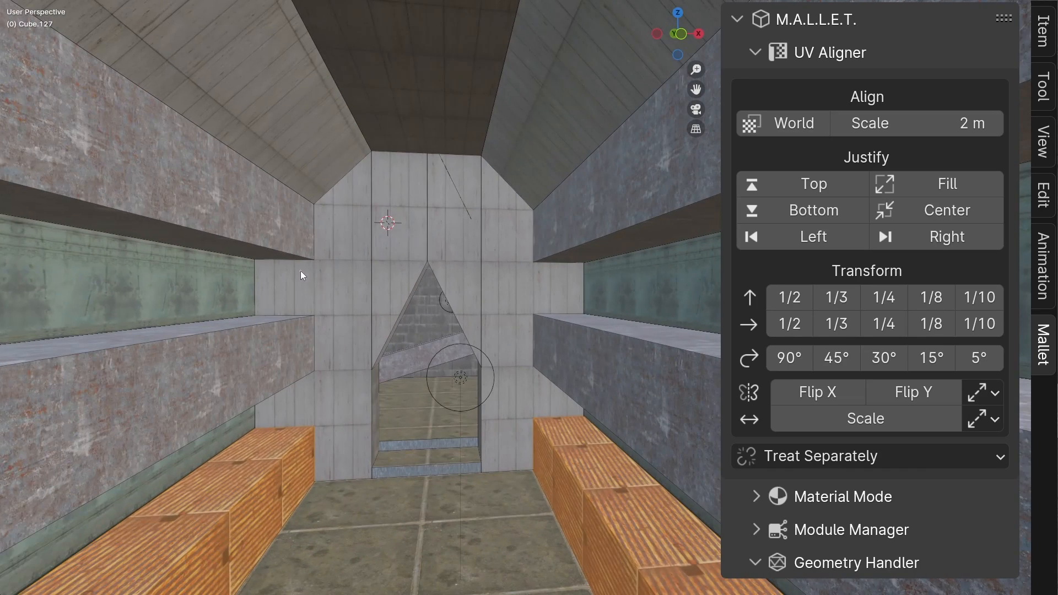
# Select the end wall's faces around the doorway and fill them with their texture as one, using Round and a Y value of about 4.16.
pyautogui.click(330, 265)
pyautogui.keyDown('shift'); pyautogui.click(401, 254); pyautogui.keyUp('shift')
pyautogui.keyDown('shift'); pyautogui.click(504, 251); pyautogui.keyUp('shift')
pyautogui.keyDown('shift'); pyautogui.click(463, 243); pyautogui.keyUp('shift')
pyautogui.click(815, 456)
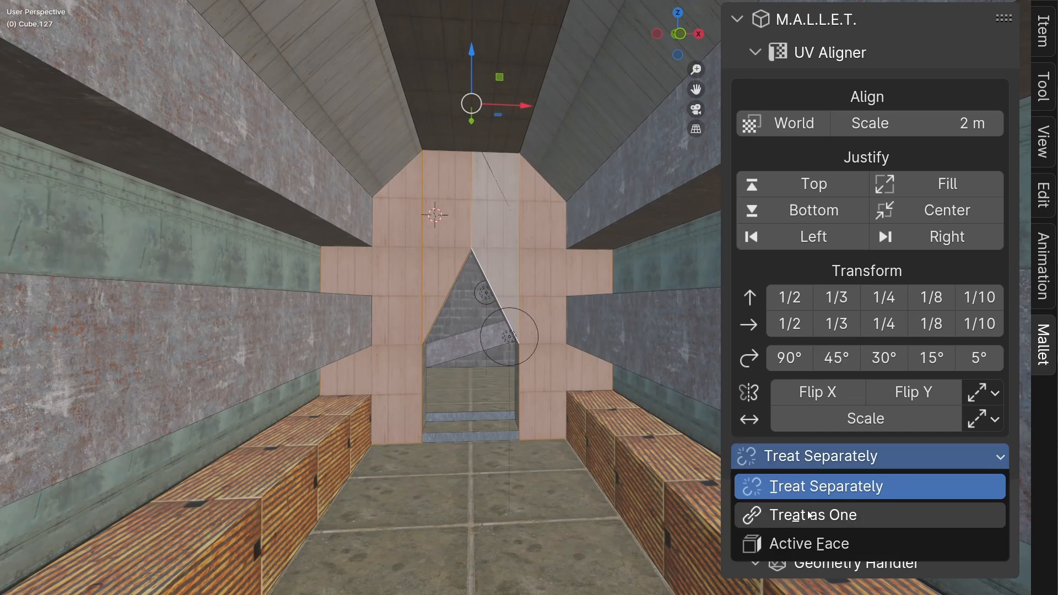
pyautogui.click(815, 513)
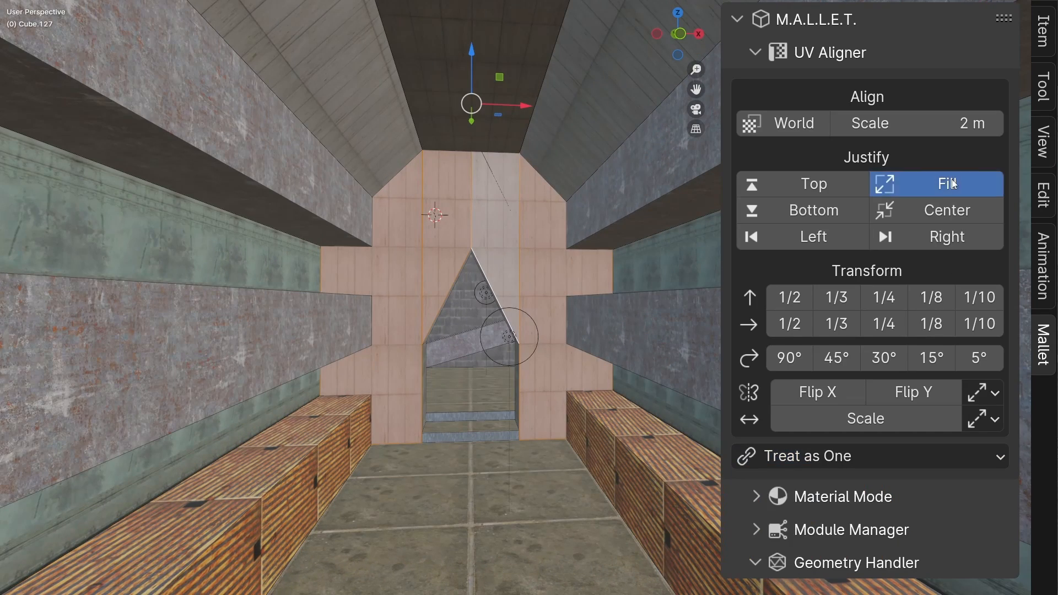
pyautogui.click(951, 184)
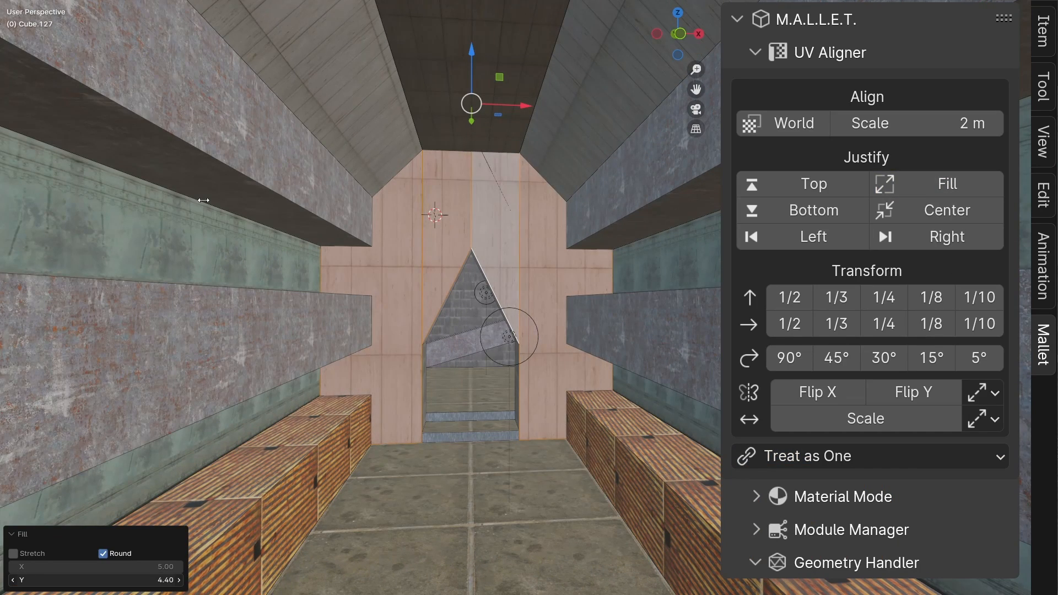
pyautogui.keyDown('shift'); pyautogui.moveTo(563, 336); pyautogui.dragTo(489, 322, button='middle'); pyautogui.keyUp('shift')
pyautogui.hotkey('alt', 'shift', 'z')
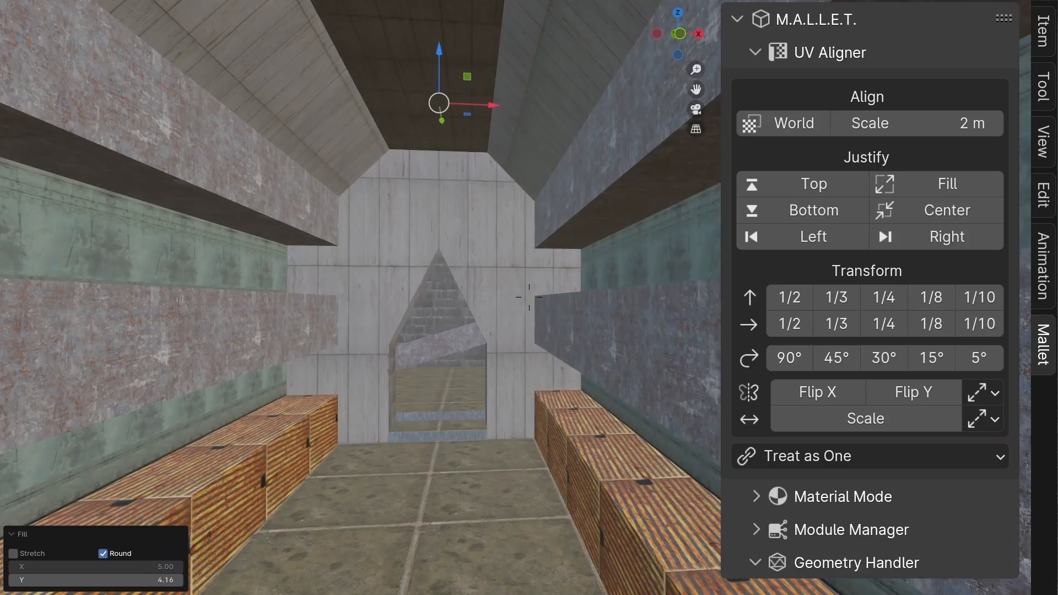
pyautogui.scroll(4, 478, 312)
pyautogui.hotkey('alt', 'shift', 'z')
# Select all stair riser faces that use the B_Metal_Panel_5L material.
pyautogui.hotkey('shift', '`')
pyautogui.press('w')
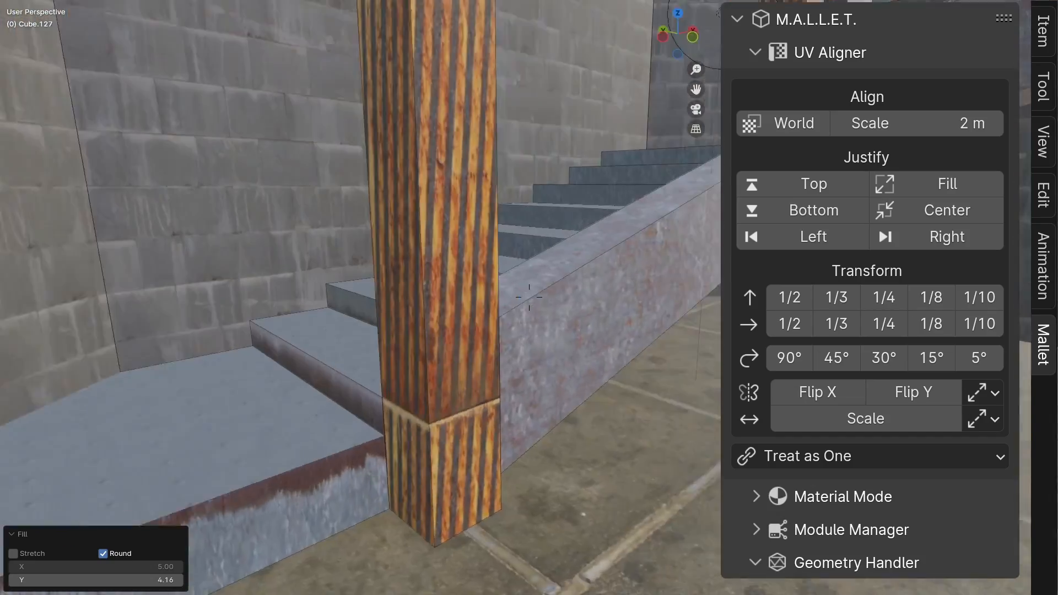
pyautogui.click(529, 297)
pyautogui.click(380, 488)
pyautogui.hotkey('ctrl', 'alt', 'space')
pyautogui.click(491, 292)
pyautogui.click(290, 441)
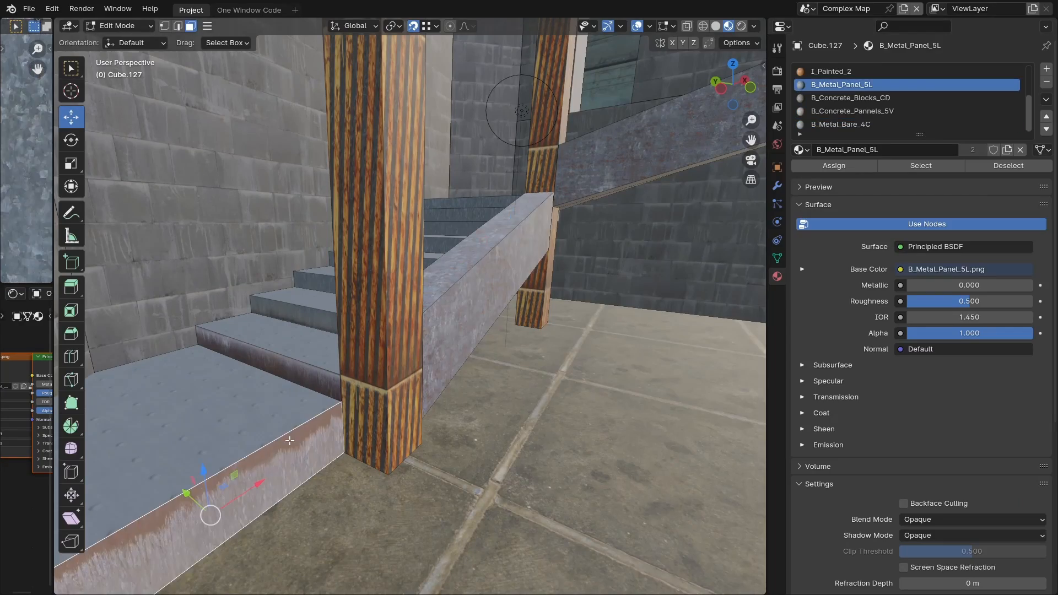
pyautogui.click(905, 166)
pyautogui.hotkey('ctrl', 'alt', 'space')
# Switch the stair risers to being treated separately and justify each riser's texture to the top.
pyautogui.click(794, 183)
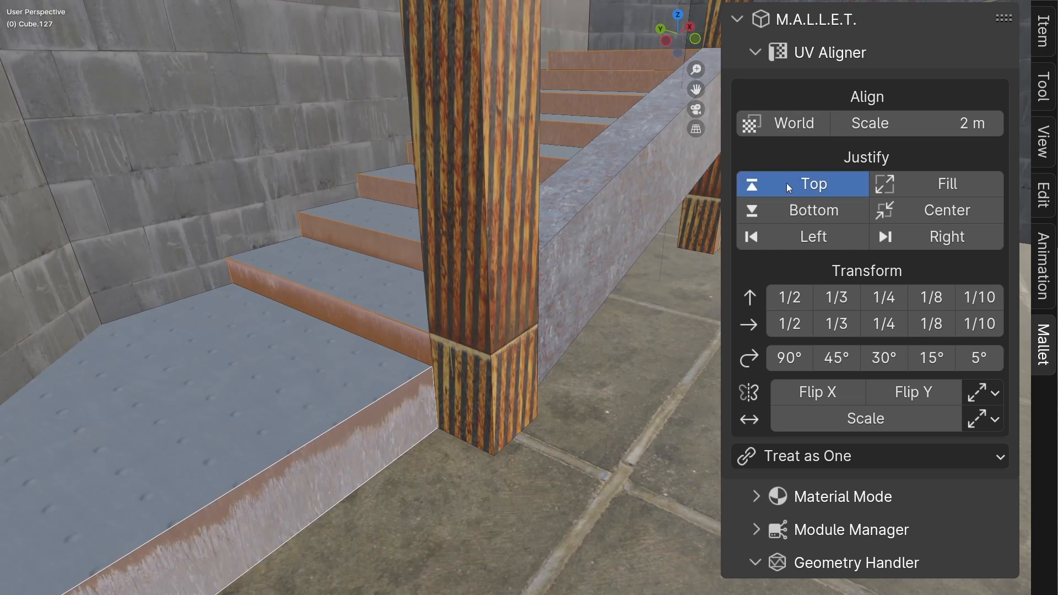
pyautogui.click(826, 456)
pyautogui.click(820, 537)
pyautogui.click(798, 184)
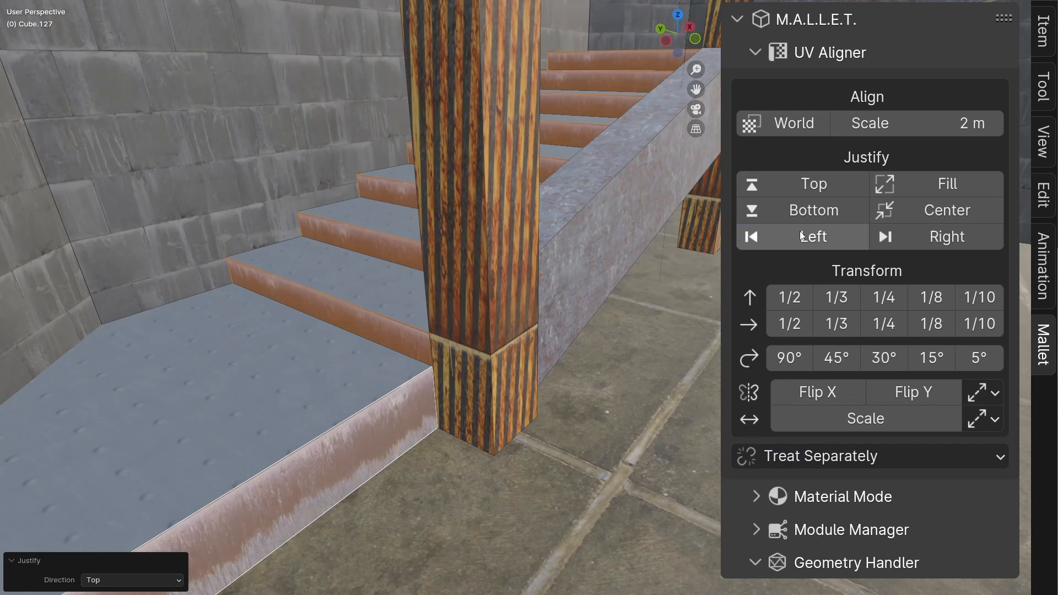
# Fill each stair riser with its texture and turn on Stretch.
pyautogui.click(915, 183)
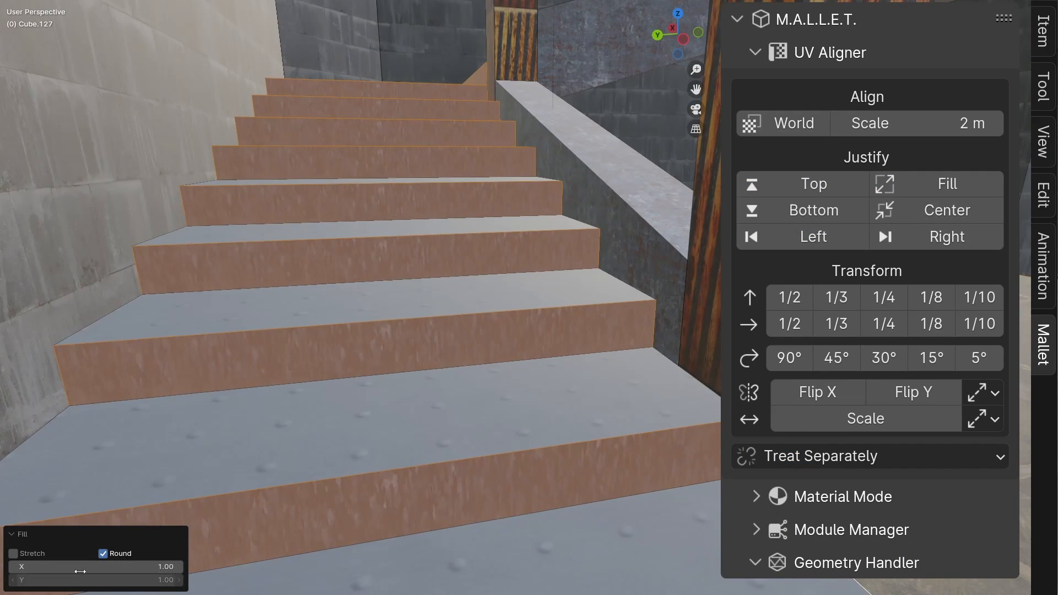
pyautogui.click(14, 553)
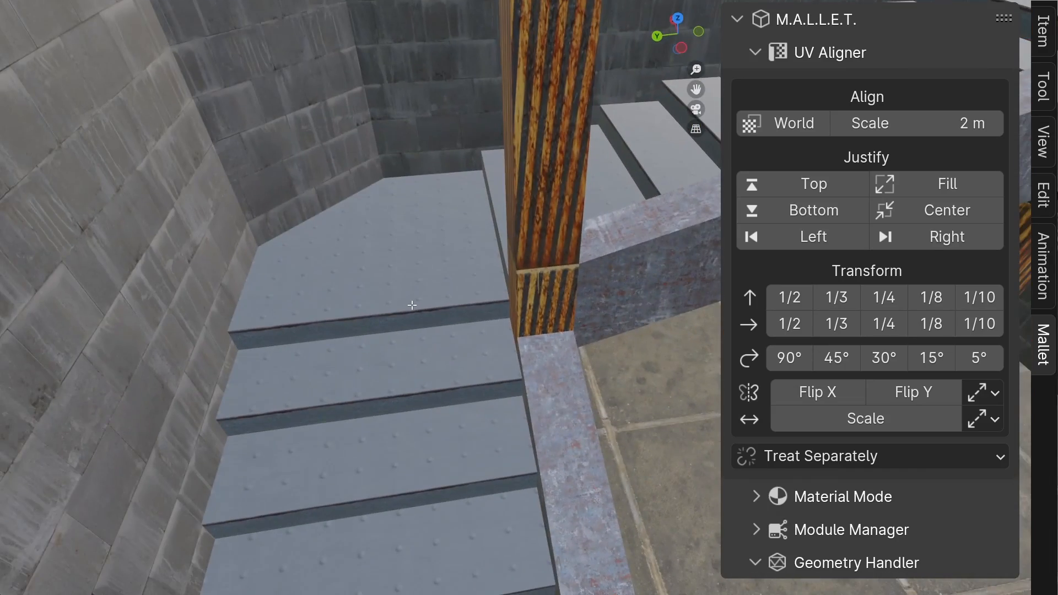
# Select the stair tread faces and scale their textures by 2.00 in X and Y.
pyautogui.press('F3')
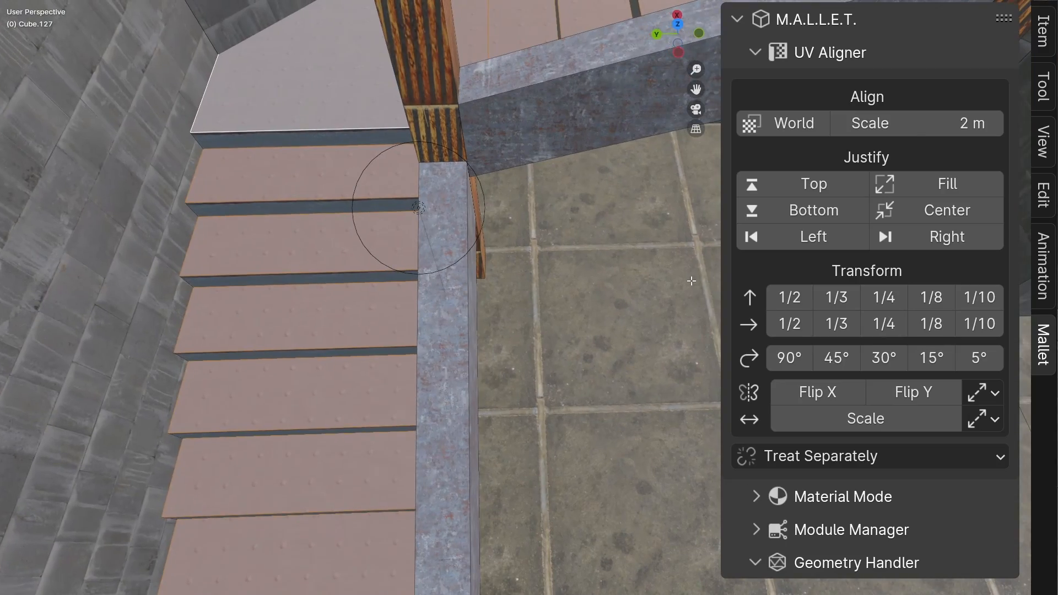
pyautogui.click(779, 419)
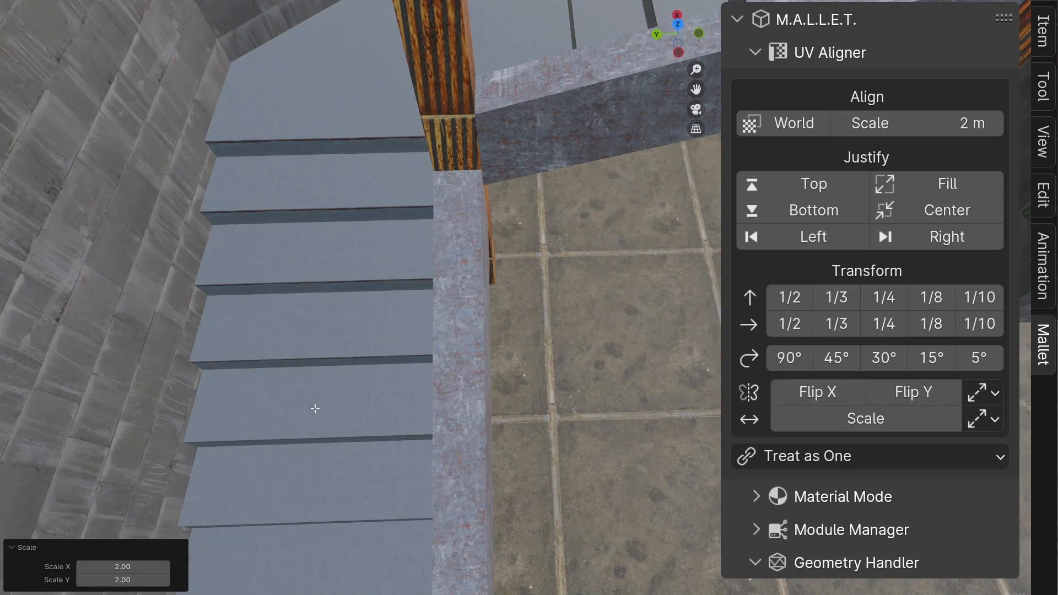
# Select all side faces of the striped pillars around the staircase by expanding from one face per pillar.
pyautogui.hotkey('shift', '`')
pyautogui.press('s')
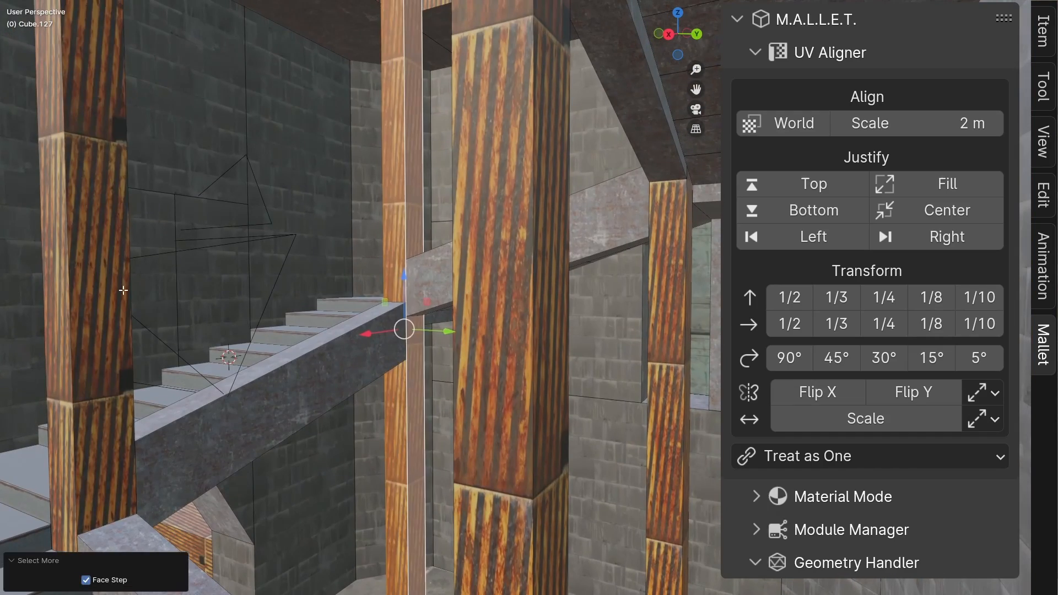
pyautogui.keyDown('shift'); pyautogui.click(98, 281); pyautogui.keyUp('shift')
pyautogui.keyDown('shift'); pyautogui.click(399, 166); pyautogui.keyUp('shift')
pyautogui.keyDown('shift'); pyautogui.click(666, 381); pyautogui.keyUp('shift')
pyautogui.press('ctrl+KP_Add')
pyautogui.hotkey('shift', '`')
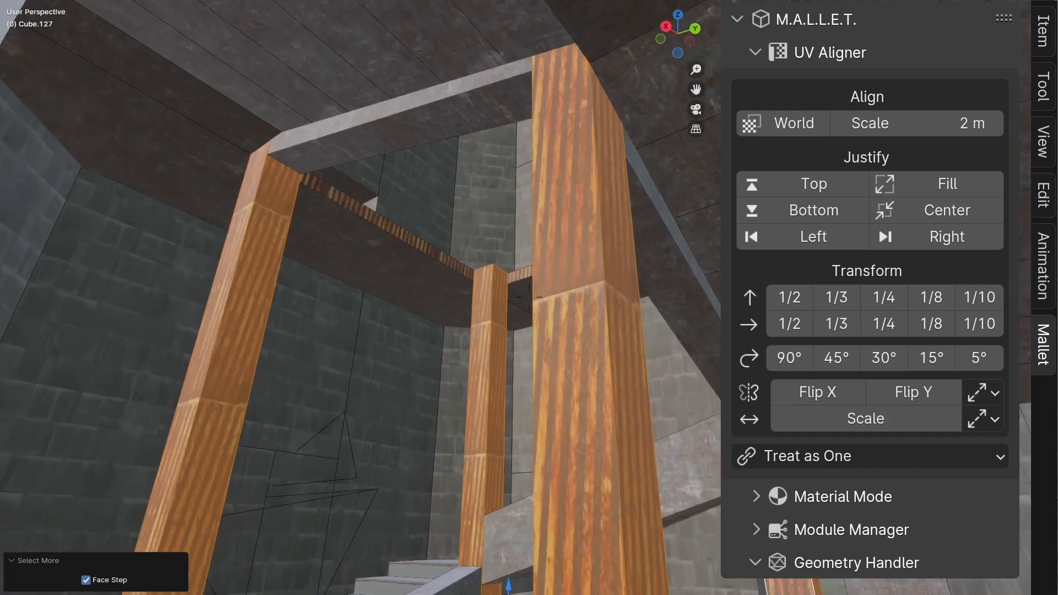
pyautogui.click(530, 297)
# Fill the pillar faces with their texture as one, turn off Round and adjust the Y value to about 6.62.
pyautogui.click(908, 182)
pyautogui.click(24, 553)
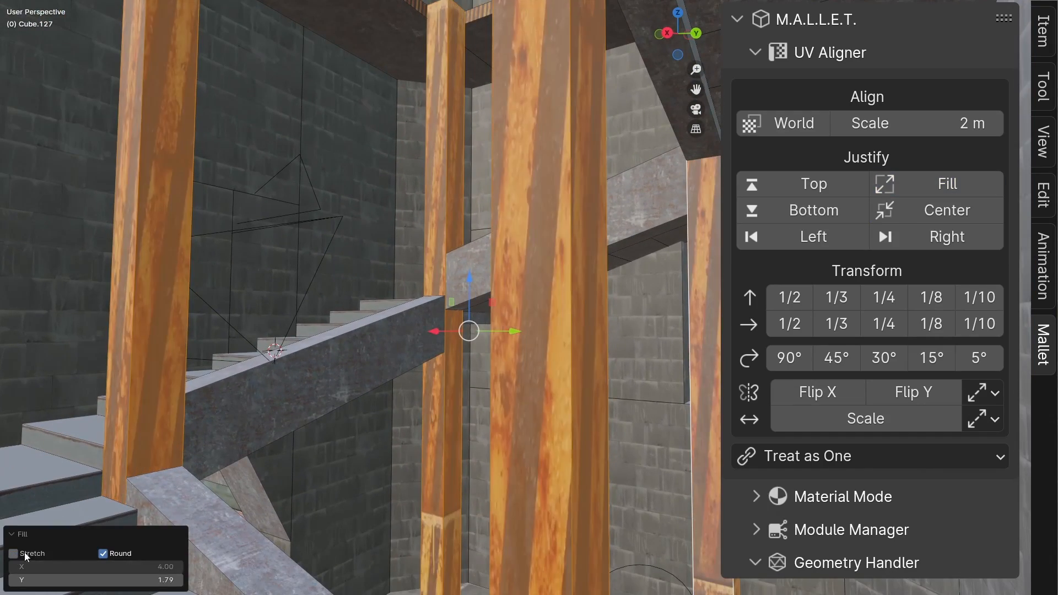
pyautogui.moveTo(922, 196); pyautogui.dragTo(1014, 197)
pyautogui.click(108, 554)
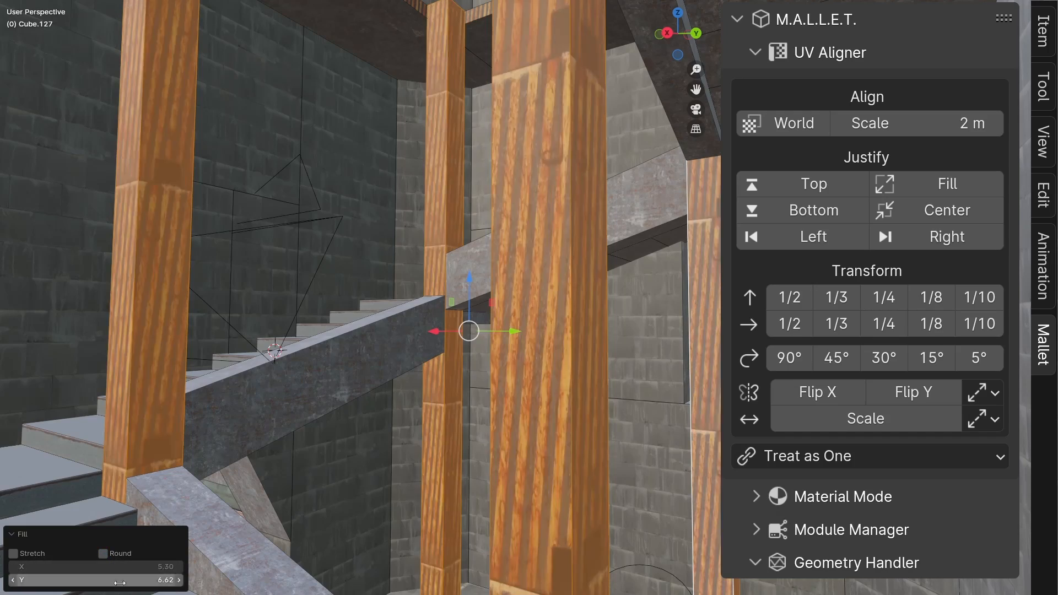
pyautogui.moveTo(110, 580); pyautogui.dragTo(354, 162)
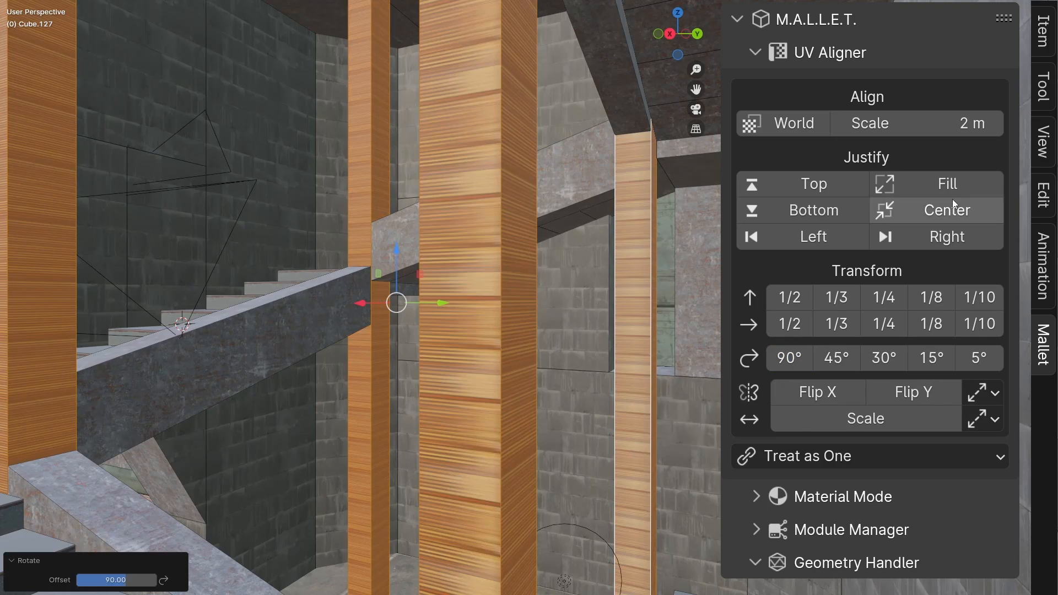
# Set the pillar faces to be treated separately and fill each one with its texture again.
pyautogui.moveTo(109, 563); pyautogui.dragTo(154, 174)
pyautogui.click(852, 457)
pyautogui.click(849, 537)
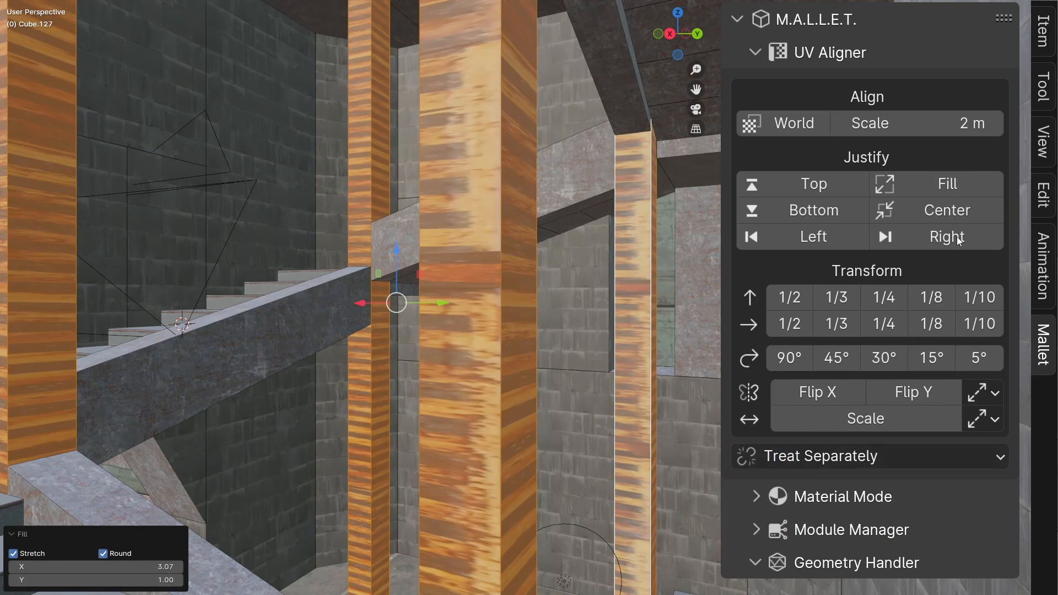
pyautogui.click(971, 181)
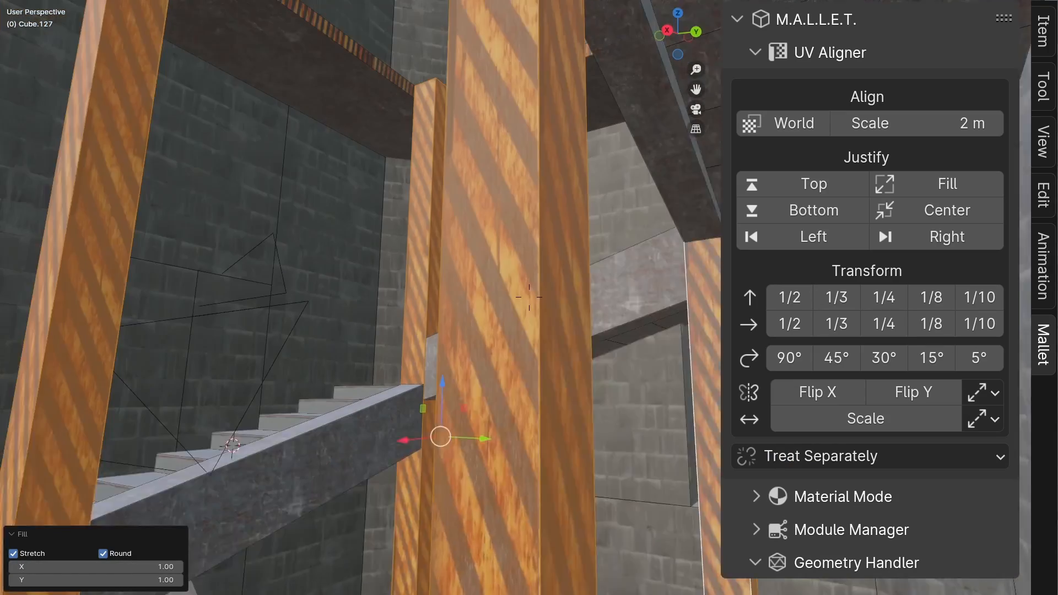
# Adjust the Stretch and Round options of the pillars' diagonal texture fill and set X to about 4.78.
pyautogui.click(30, 555)
pyautogui.click(87, 554)
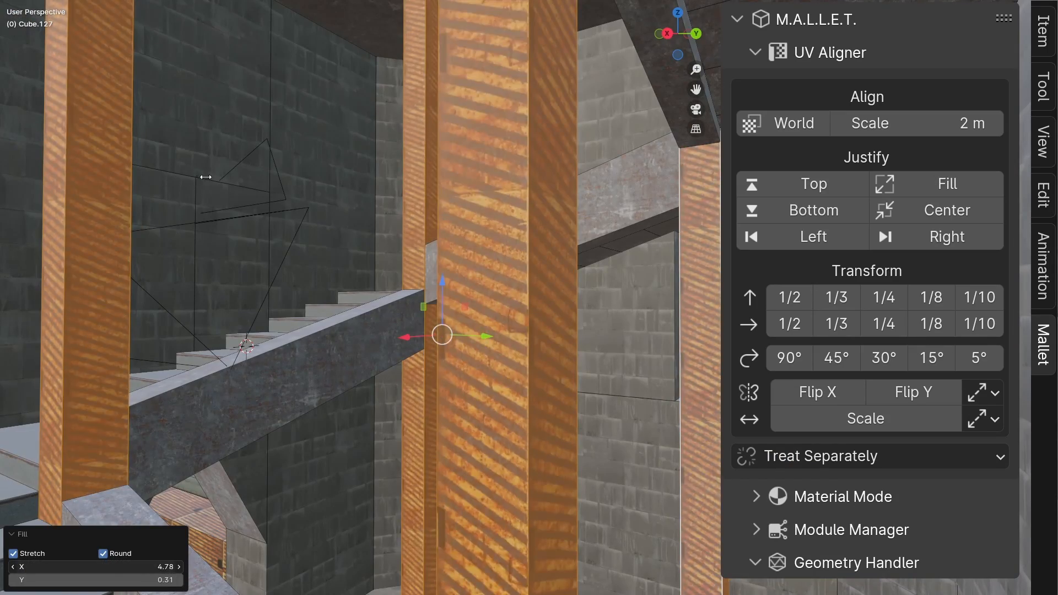
pyautogui.moveTo(493, 313); pyautogui.dragTo(493, 364, button='middle')
pyautogui.hotkey('alt', 'shift', 'z')
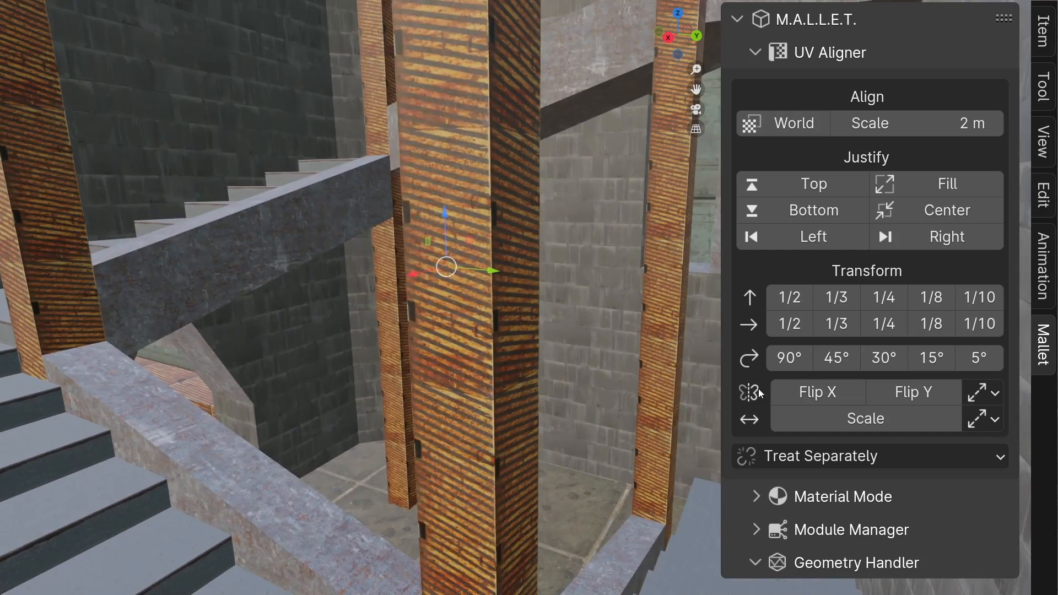
# Flip the texture on the selected pillar faces along X.
pyautogui.moveTo(522, 319); pyautogui.dragTo(373, 316, button='middle')
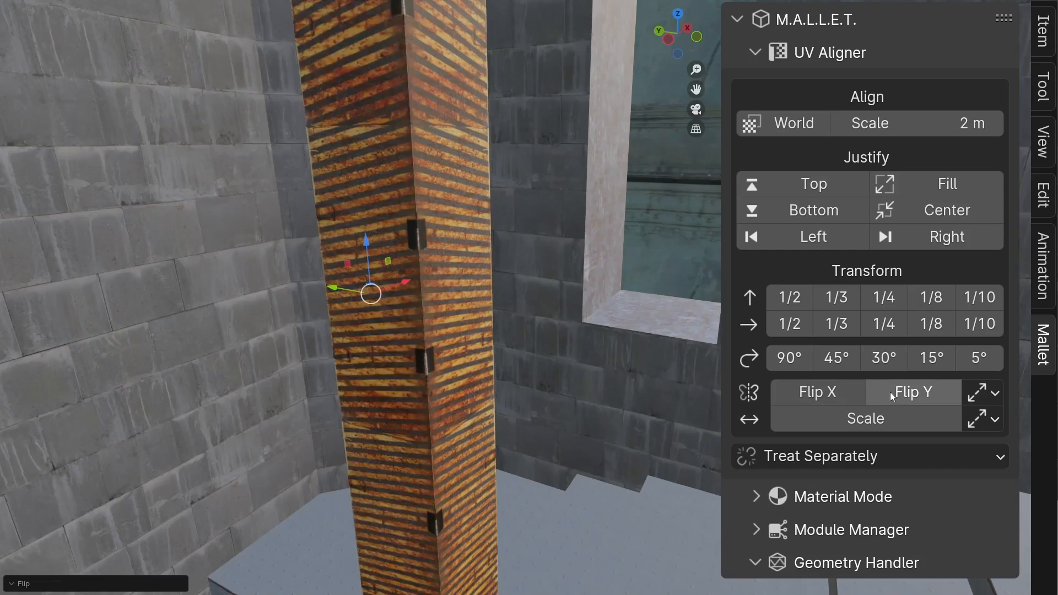
pyautogui.moveTo(661, 380); pyautogui.dragTo(496, 380, button='middle')
pyautogui.click(818, 396)
pyautogui.moveTo(353, 356); pyautogui.dragTo(723, 363, button='middle')
pyautogui.hotkey('shift', '`')
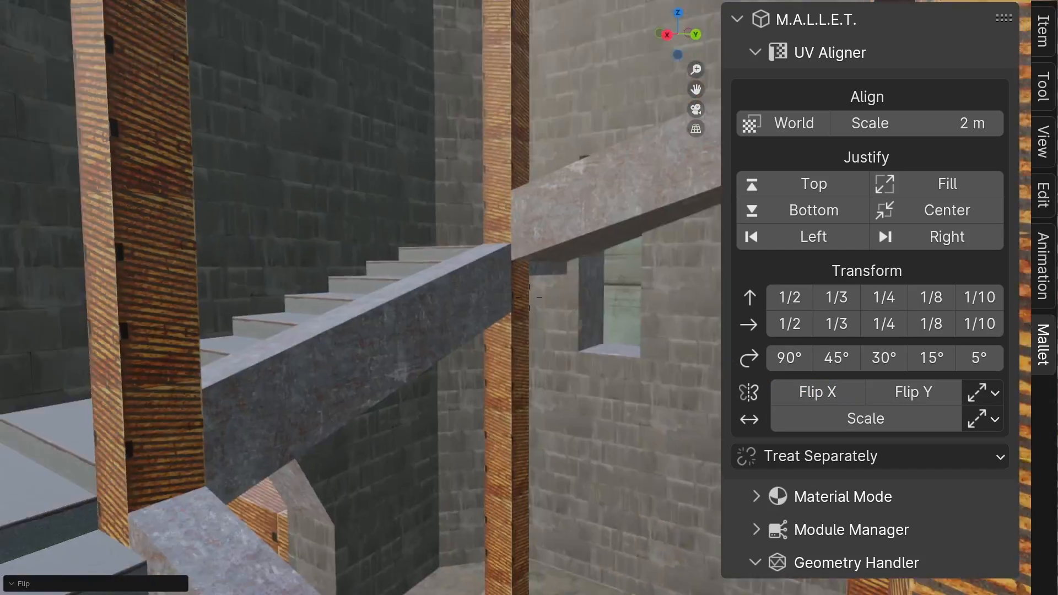
# Flip the texture on the pillar's side face along Y.
pyautogui.click(395, 307)
pyautogui.click(413, 308)
pyautogui.moveTo(413, 308); pyautogui.dragTo(474, 235, button='middle')
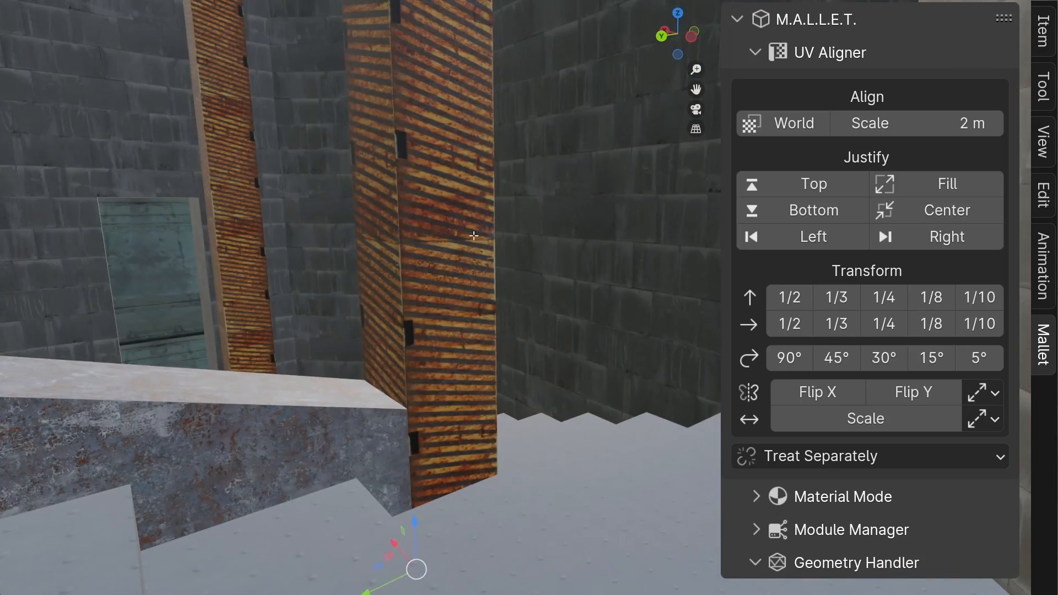
pyautogui.moveTo(606, 331); pyautogui.dragTo(436, 275, button='middle')
pyautogui.click(435, 275)
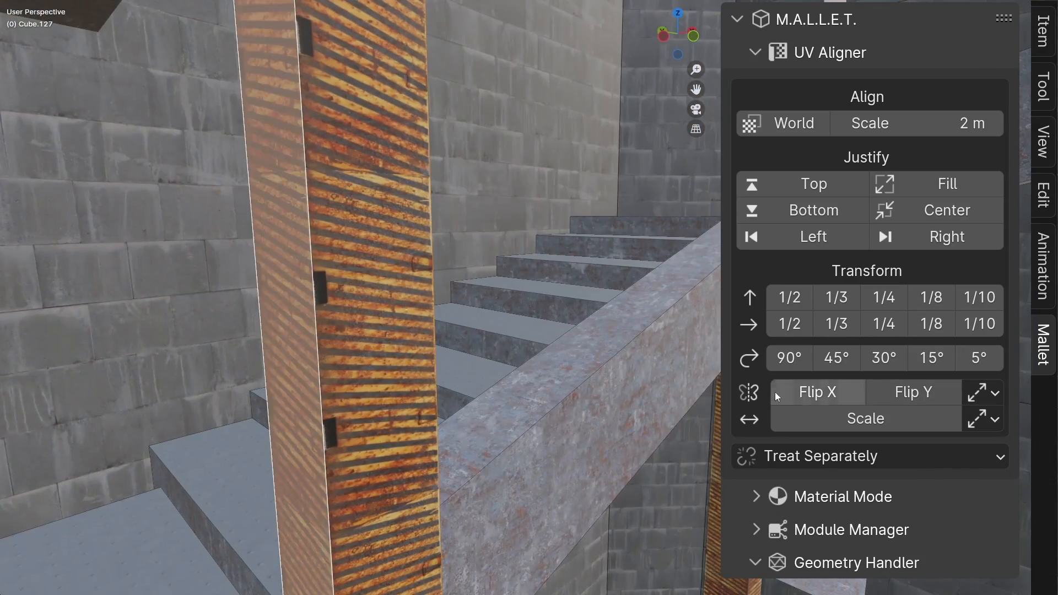
pyautogui.click(887, 393)
# Select the upper landing's edge faces above the stairwell and rotate their texture 90°.
pyautogui.hotkey('shift', '`')
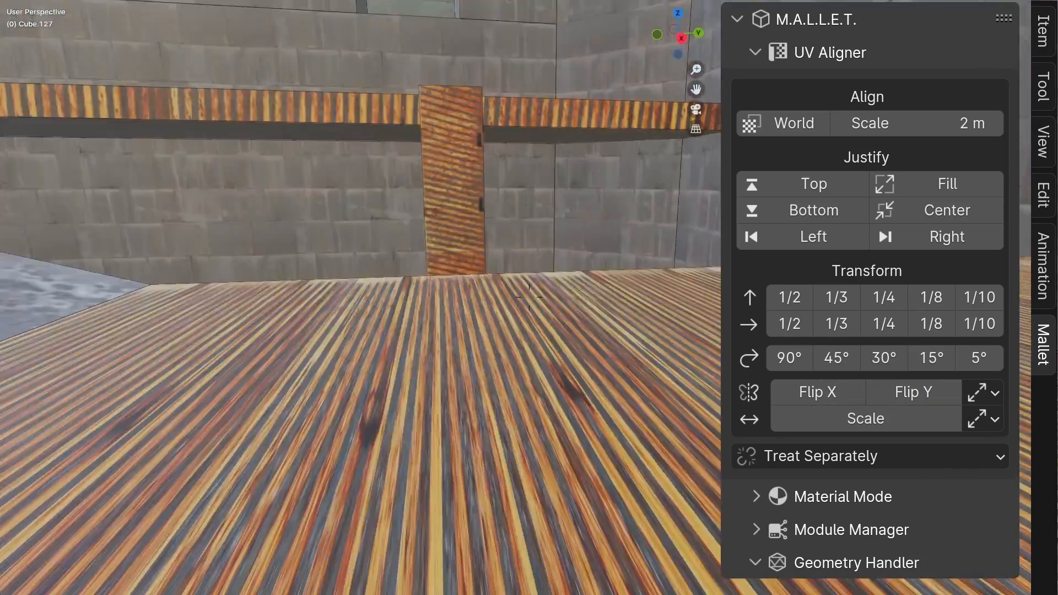
pyautogui.press('e')
pyautogui.click(529, 297)
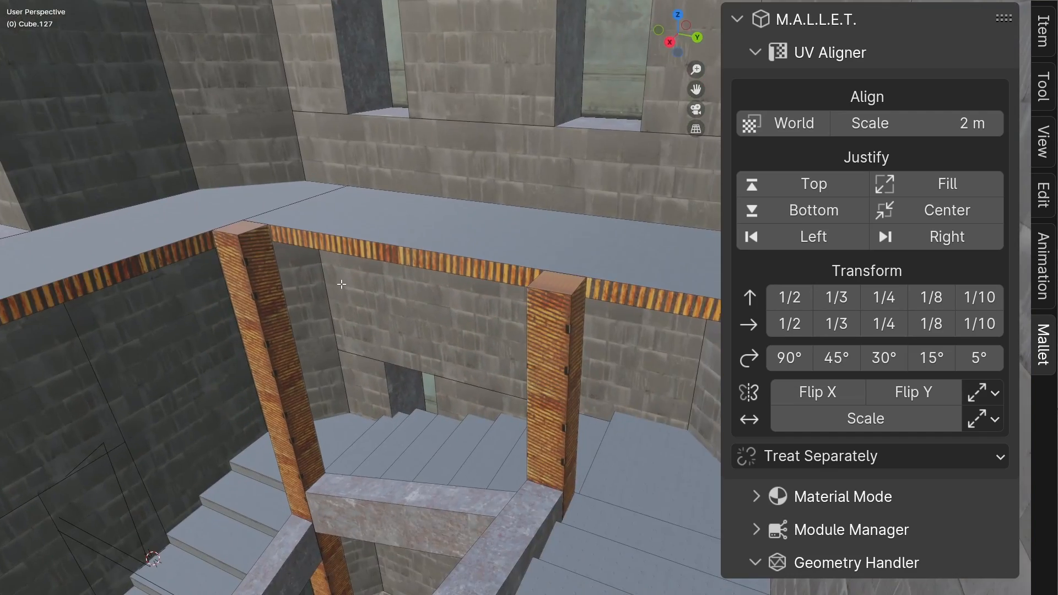
pyautogui.click(340, 281)
pyautogui.hotkey('shift', '`')
pyautogui.keyDown('shift'); pyautogui.click(358, 255); pyautogui.keyUp('shift')
pyautogui.click(791, 359)
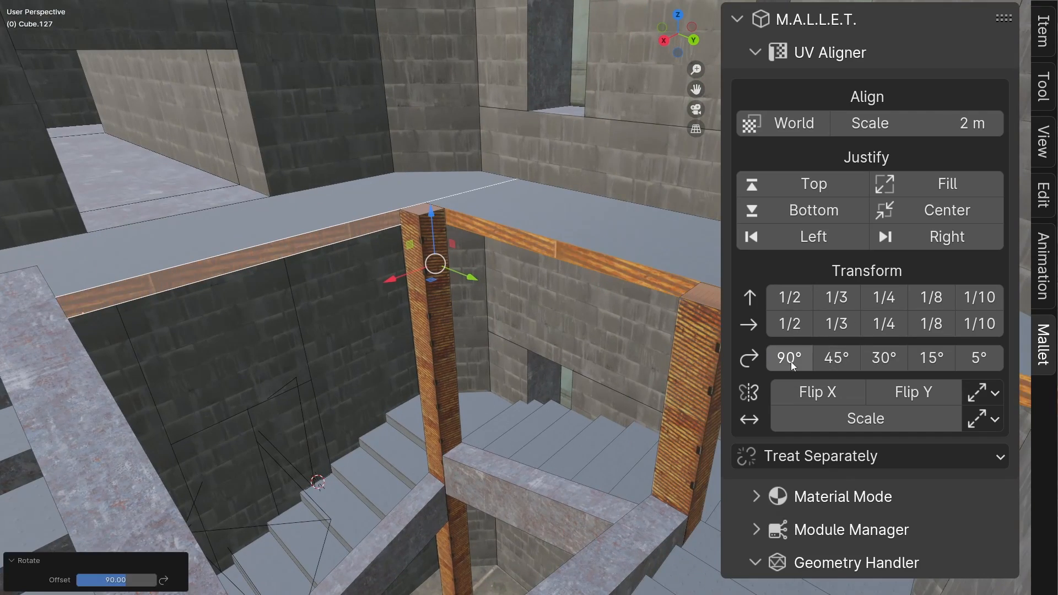
# Fill the landing's edge faces with the texture, keeping Stretch and Round on, and raise Y to about 14.23.
pyautogui.click(953, 185)
pyautogui.hotkey('shift', '`')
pyautogui.press('q')
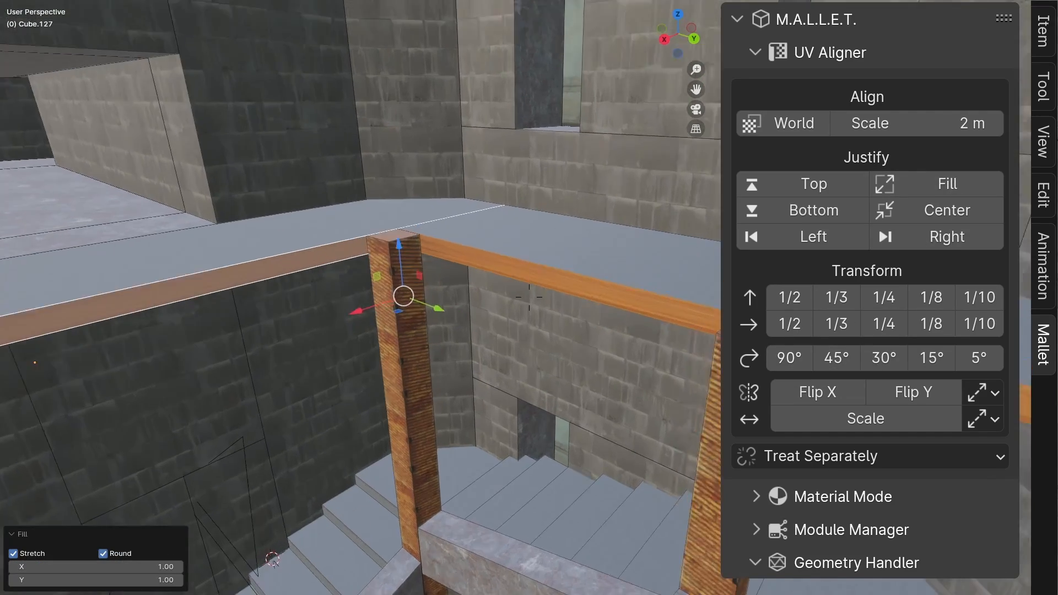
pyautogui.click(529, 297)
pyautogui.moveTo(331, 184); pyautogui.dragTo(386, 185)
pyautogui.hotkey('alt', 'shift', 'z')
pyautogui.hotkey('shift', '`')
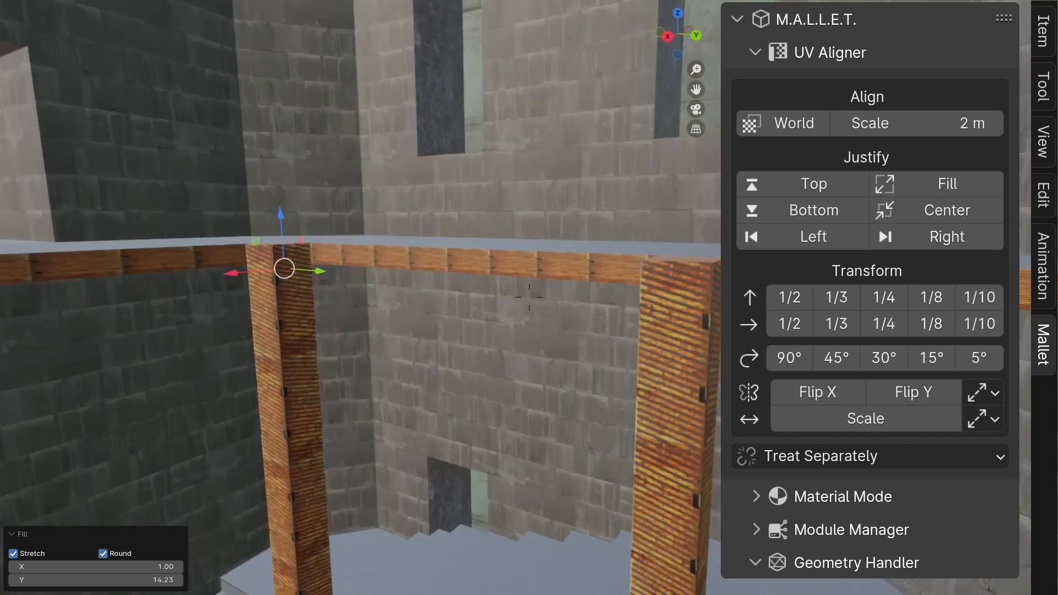
pyautogui.press('w')
pyautogui.click(529, 298)
# Scale the texture on the landing's edge faces to about 0.52 in X and fill them again with Stretch turned off.
pyautogui.hotkey('shift', '`')
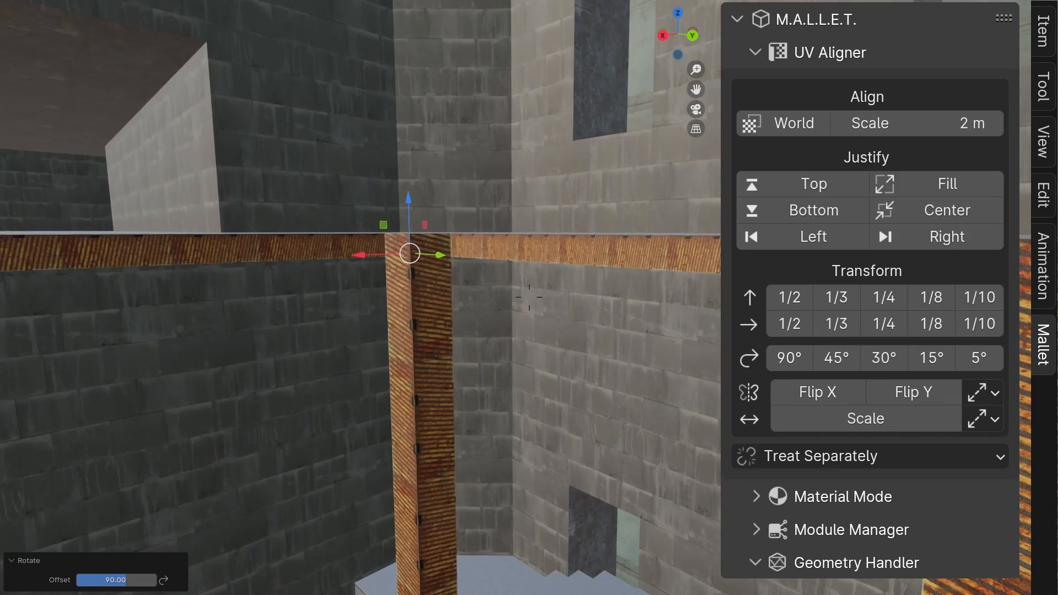
pyautogui.click(918, 176)
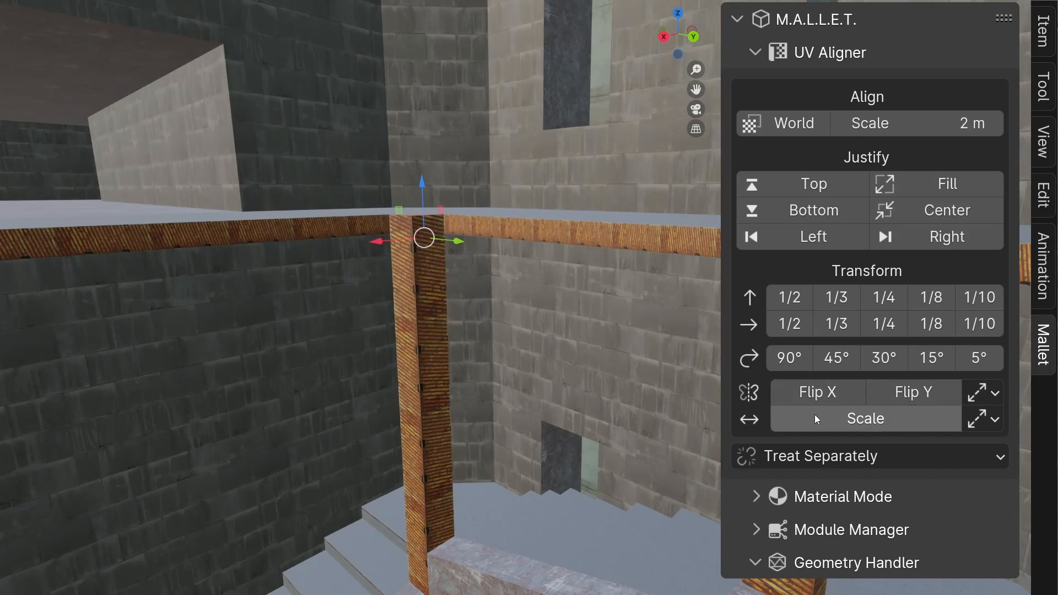
pyautogui.click(816, 419)
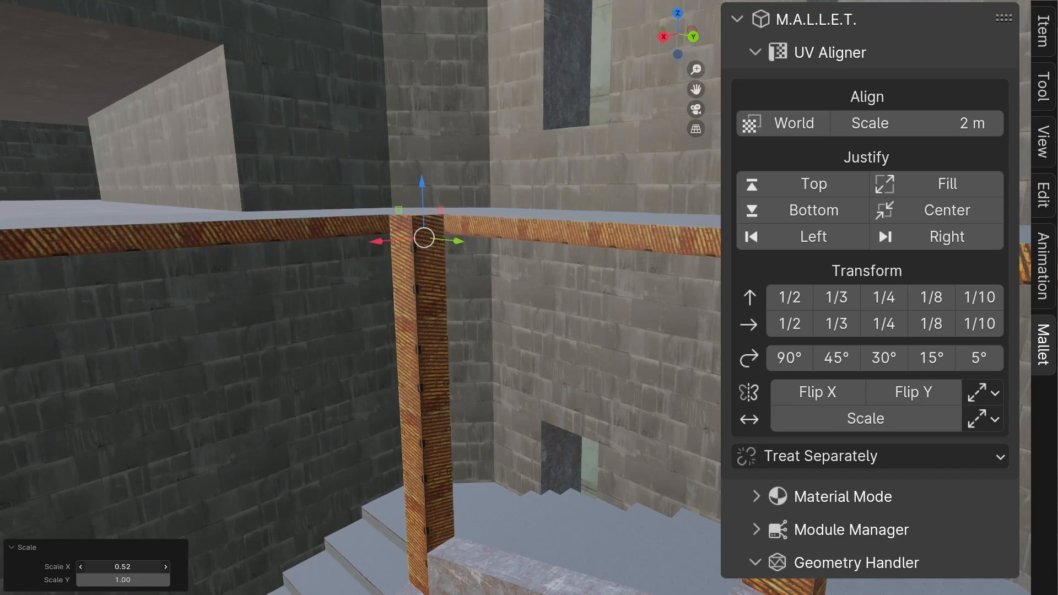
pyautogui.hotkey('shift', '`')
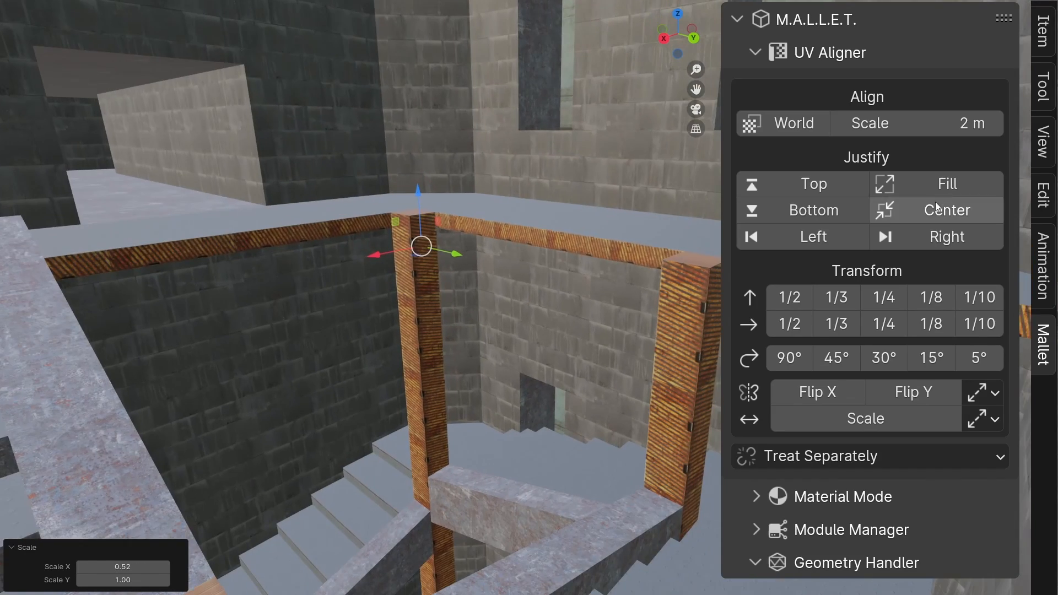
pyautogui.click(937, 188)
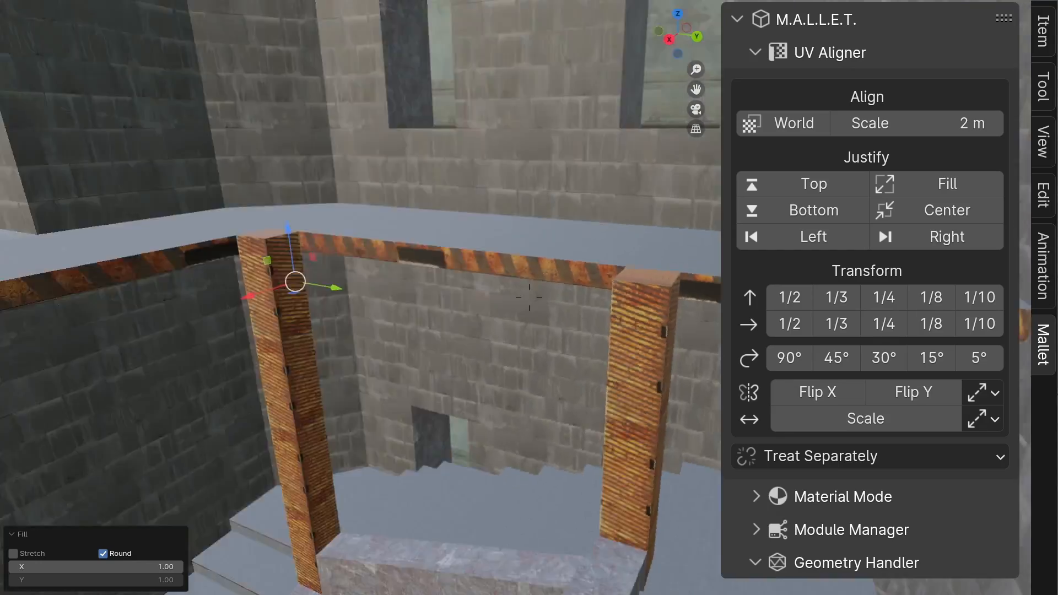
pyautogui.click(529, 298)
# Fill the top face of the pillar beside the railing with its texture, with Stretch on and Y at about 0.11.
pyautogui.hotkey('shift', '`')
pyautogui.press('w')
pyautogui.click(529, 298)
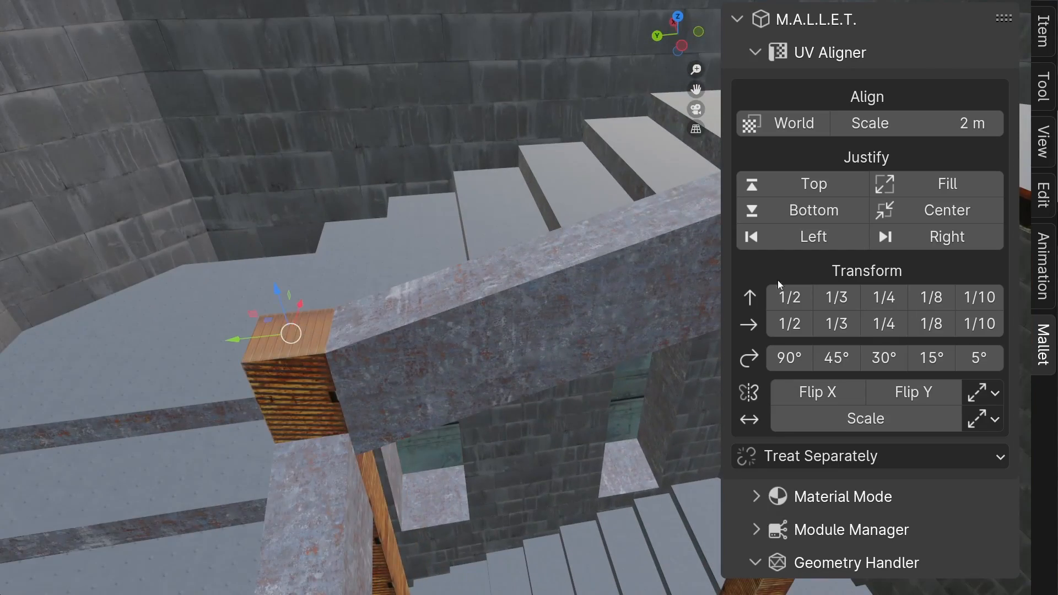
pyautogui.hotkey('shift', '`')
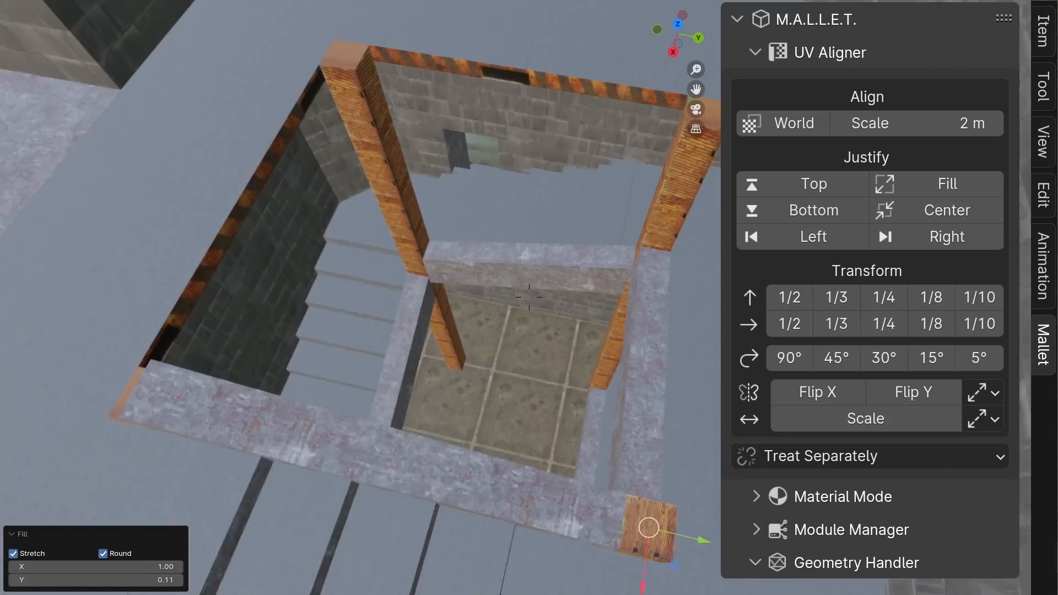
pyautogui.click(529, 297)
# Select the window pane faces around the stairwell and apply Scale to their texture.
pyautogui.hotkey('shift', '`')
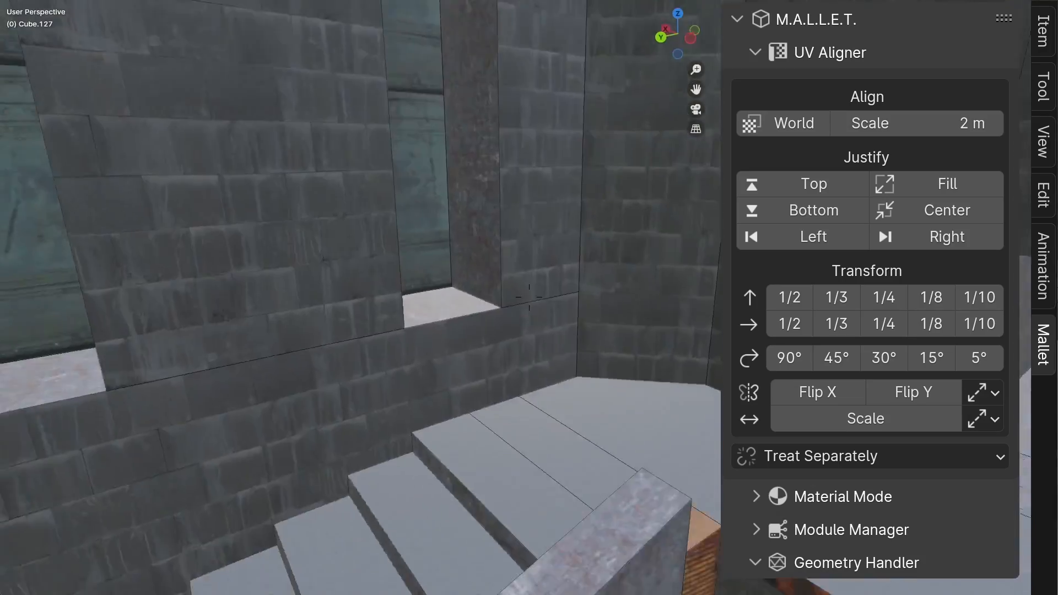
pyautogui.click(529, 297)
pyautogui.click(246, 243)
pyautogui.hotkey('shift', '`')
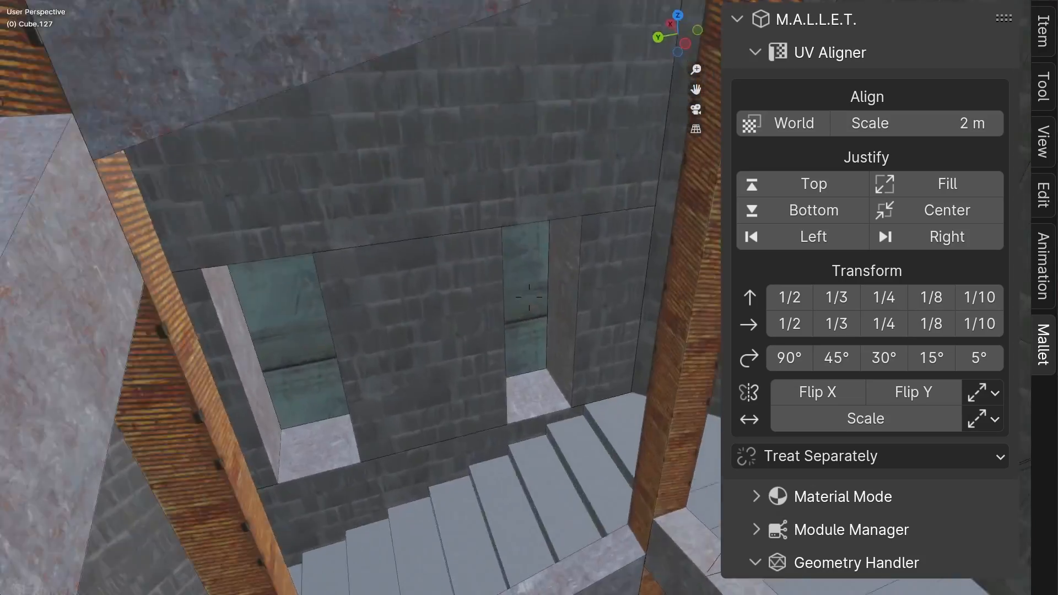
pyautogui.click(529, 298)
pyautogui.click(281, 242)
pyautogui.hotkey('shift', '`')
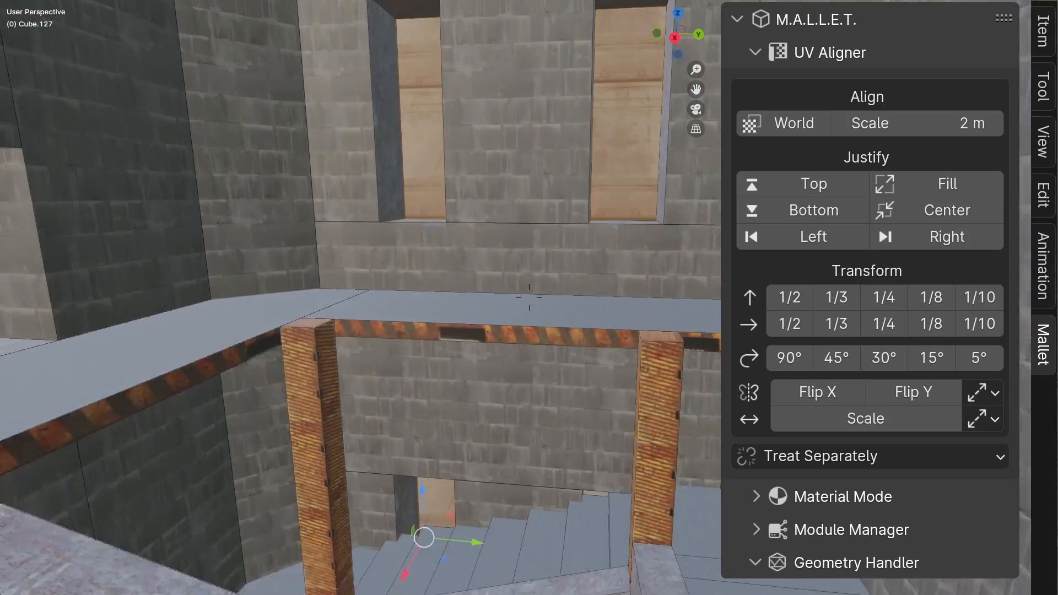
pyautogui.click(529, 298)
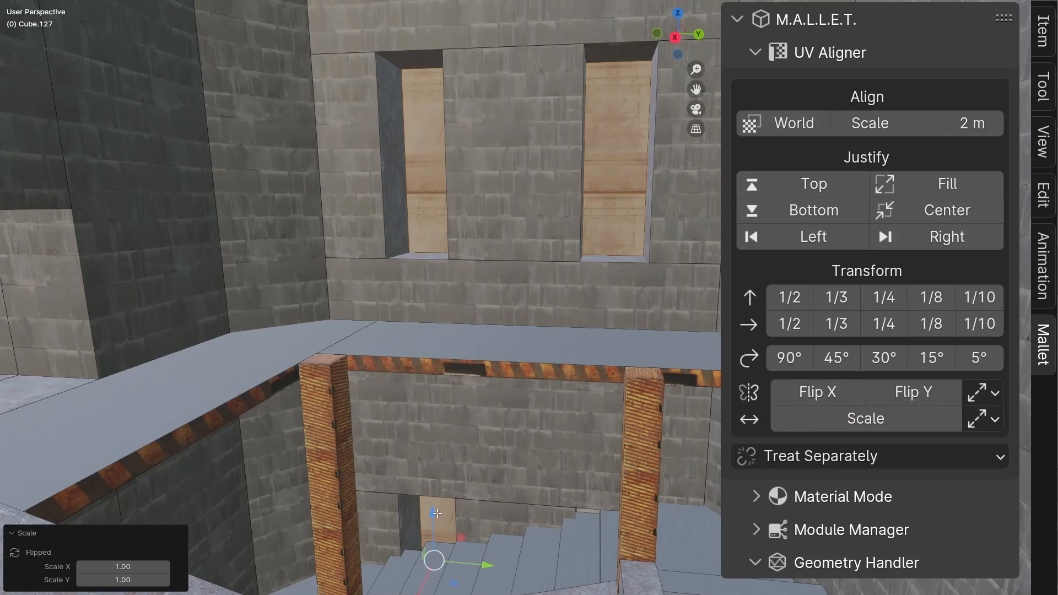
# Make the selected ceiling and sloped faces follow the Active Face, justify their texture to Top and shift it vertically by 1/4.
pyautogui.hotkey('shift', '`')
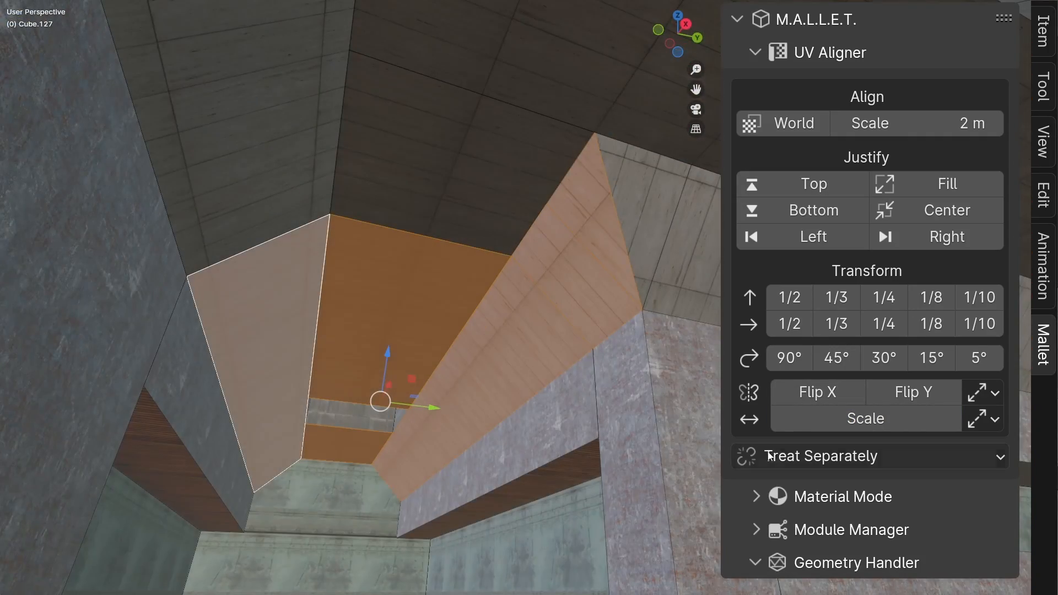
pyautogui.click(766, 456)
pyautogui.click(785, 517)
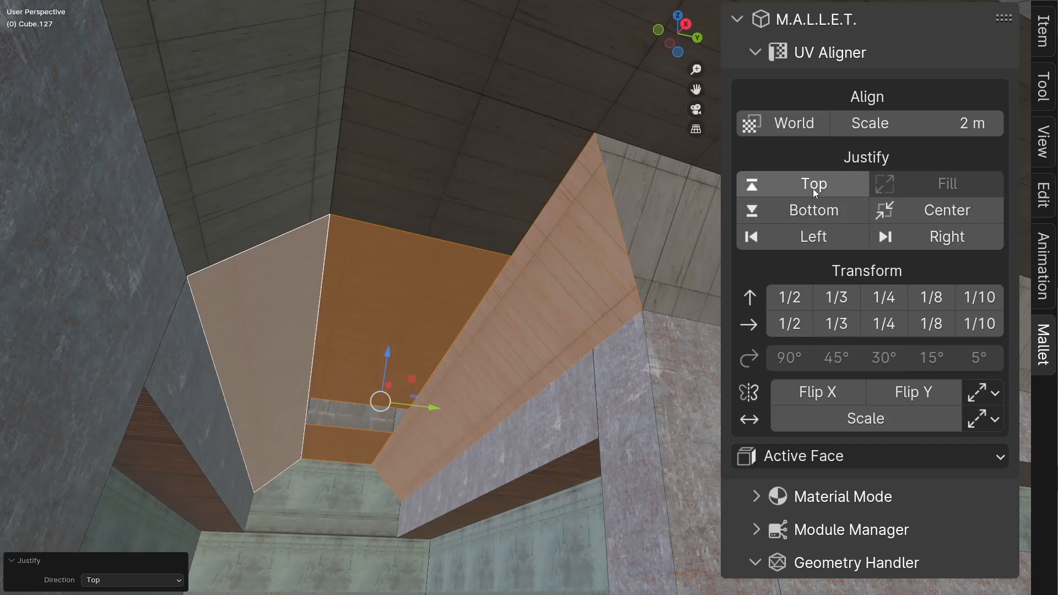
pyautogui.click(897, 303)
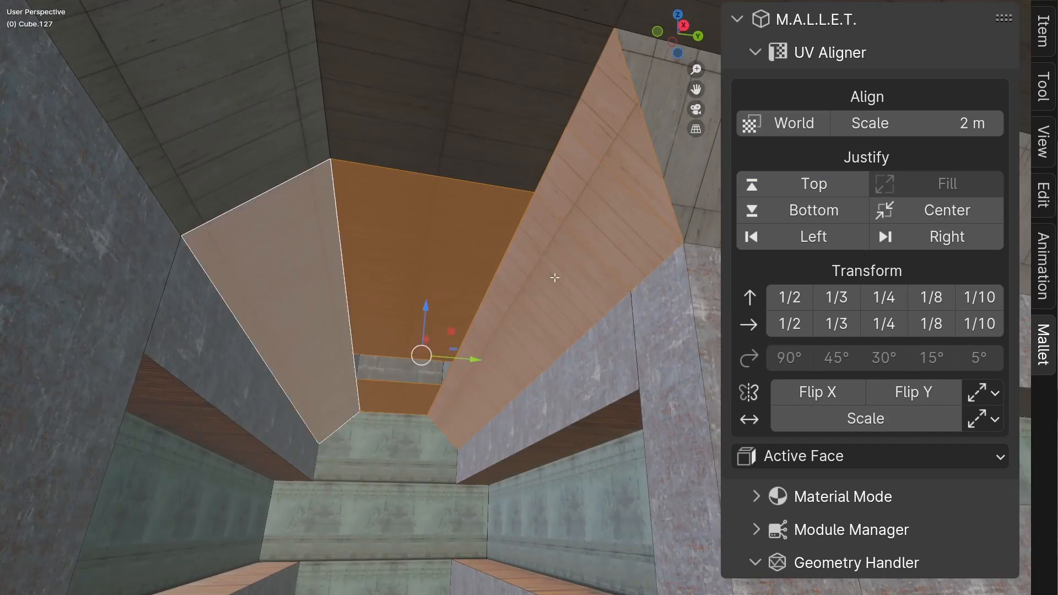
pyautogui.moveTo(604, 289); pyautogui.dragTo(181, 83)
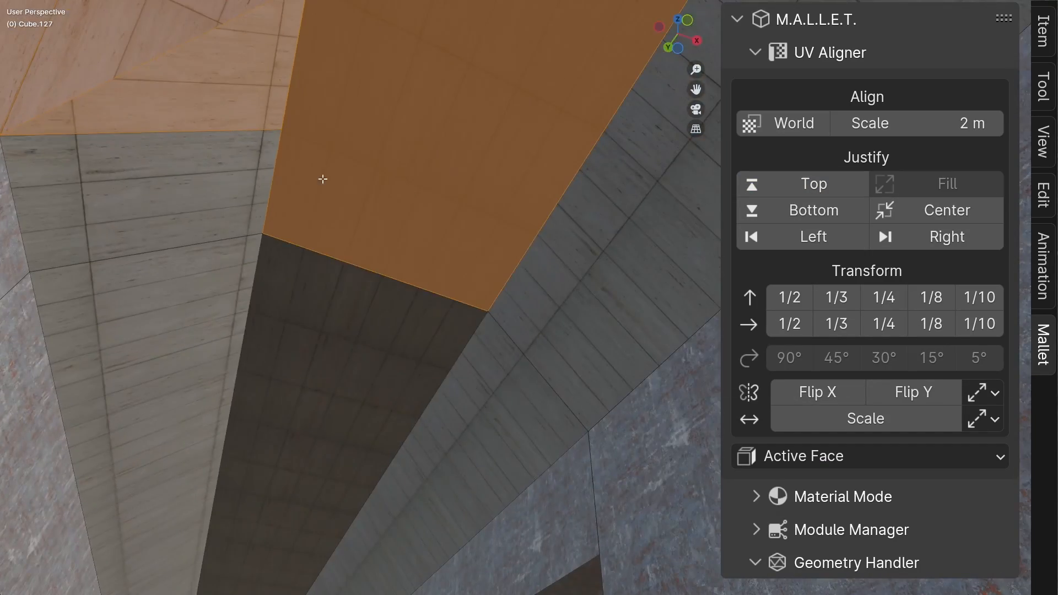
# Treat the ceiling and sloped faces as one, rotate their texture 90° and set the scale type to Center.
pyautogui.hotkey('shift', '`')
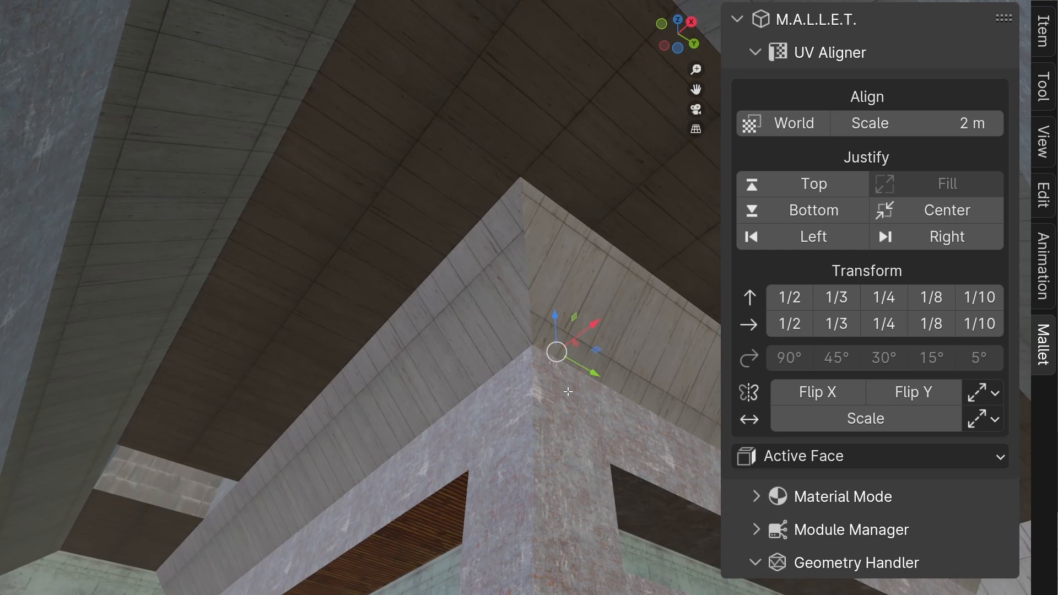
pyautogui.click(870, 457)
pyautogui.click(783, 512)
pyautogui.click(790, 358)
pyautogui.click(984, 419)
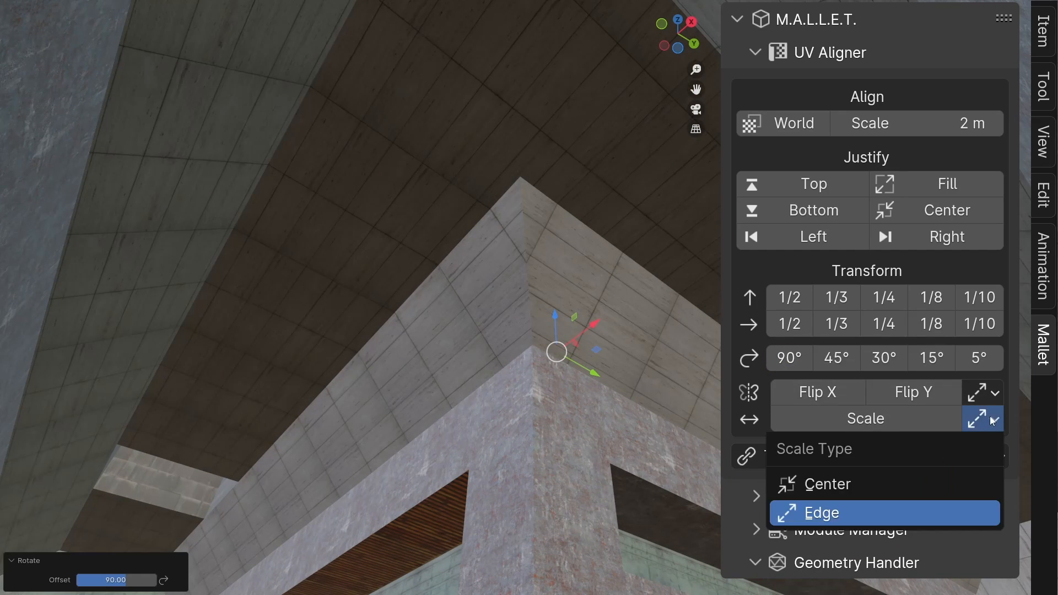
pyautogui.click(827, 484)
# Fill the ceiling and sloped faces with Stretch off, first as one and again treated separately, with X at about 0.13.
pyautogui.click(870, 456)
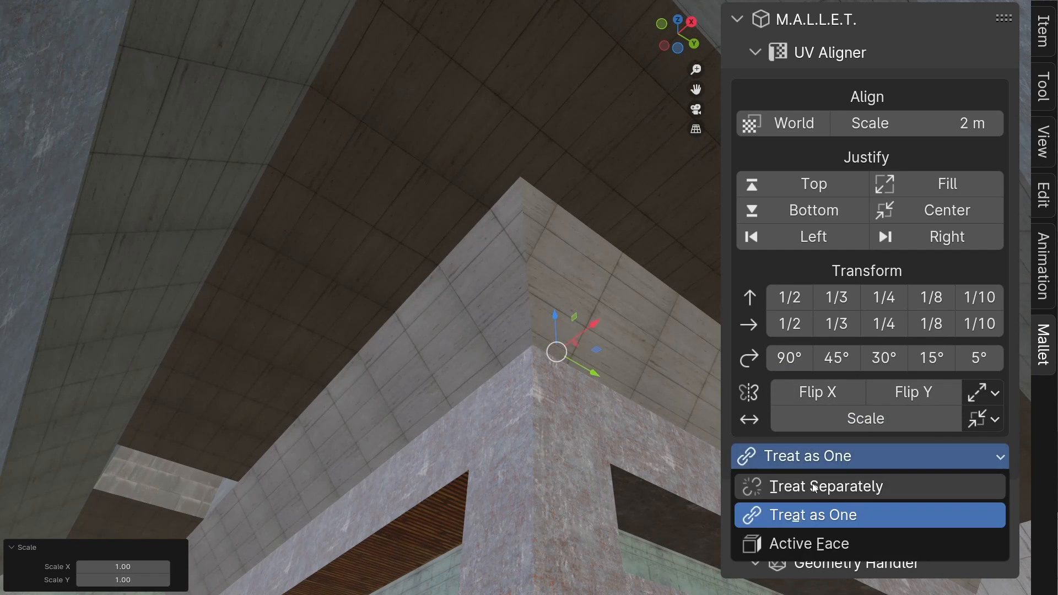
pyautogui.click(932, 185)
pyautogui.click(38, 555)
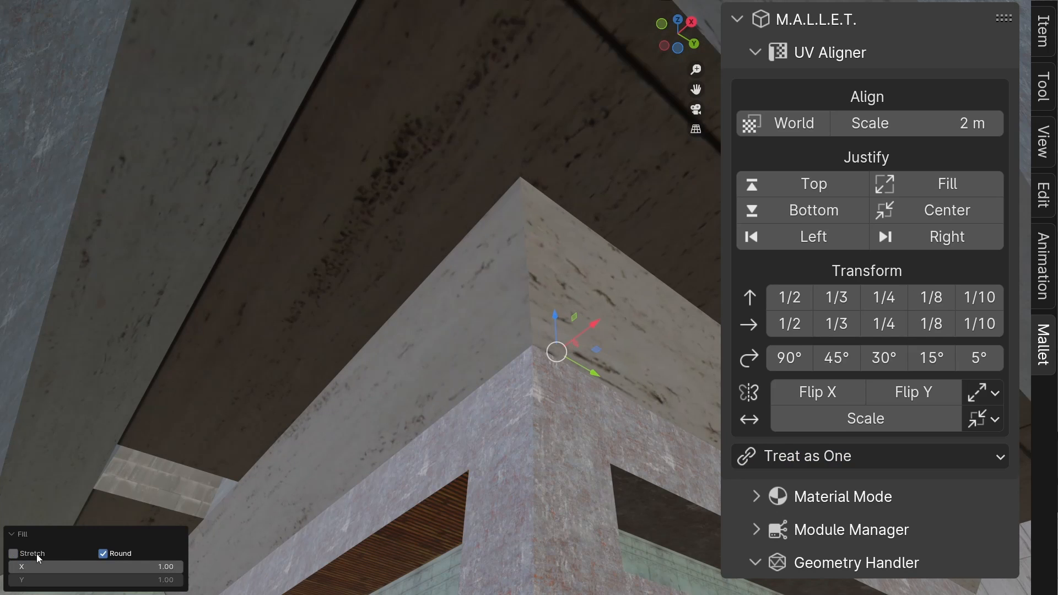
pyautogui.moveTo(85, 564)
pyautogui.mouseDown()
pyautogui.moveTo(177, 565)
pyautogui.moveTo(84, 565)
pyautogui.mouseUp()
pyautogui.click(934, 190)
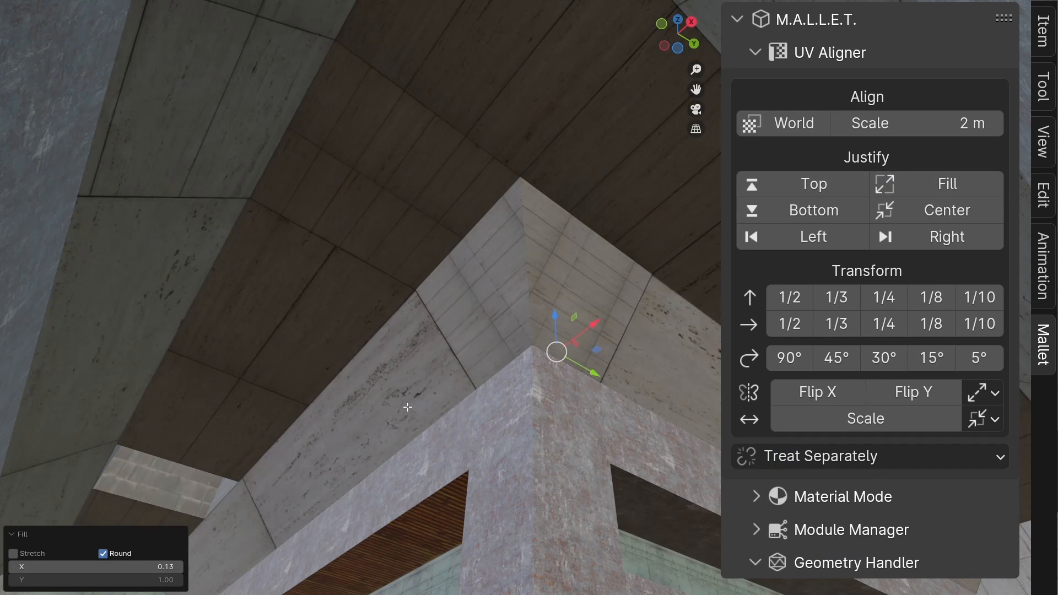
# Refill the ceiling and sloped faces with Stretch on, X about 0.10 and Y about 2.52, and realign their texture to World.
pyautogui.click(973, 182)
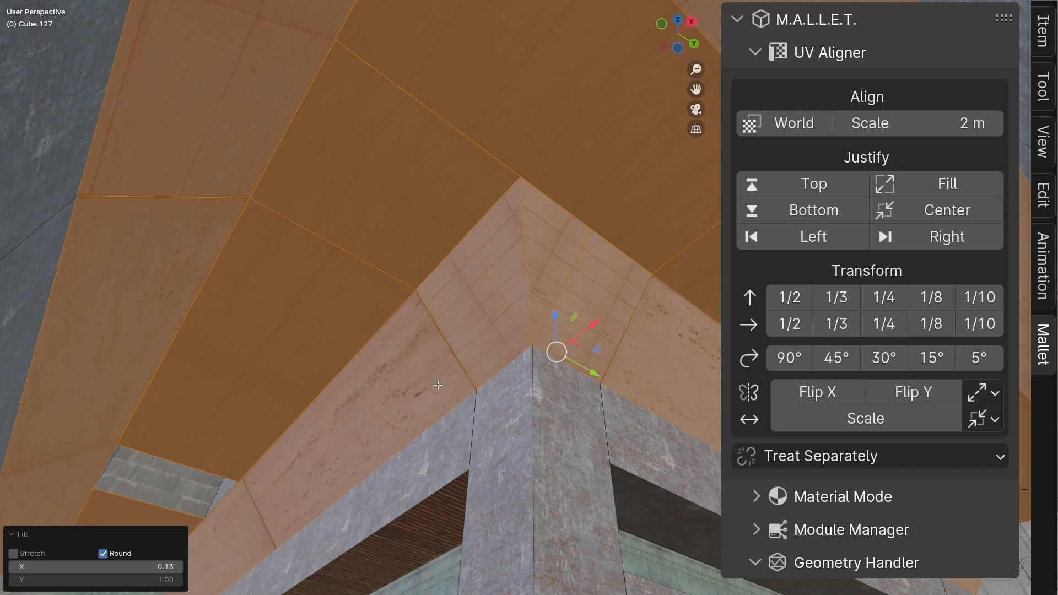
pyautogui.click(13, 553)
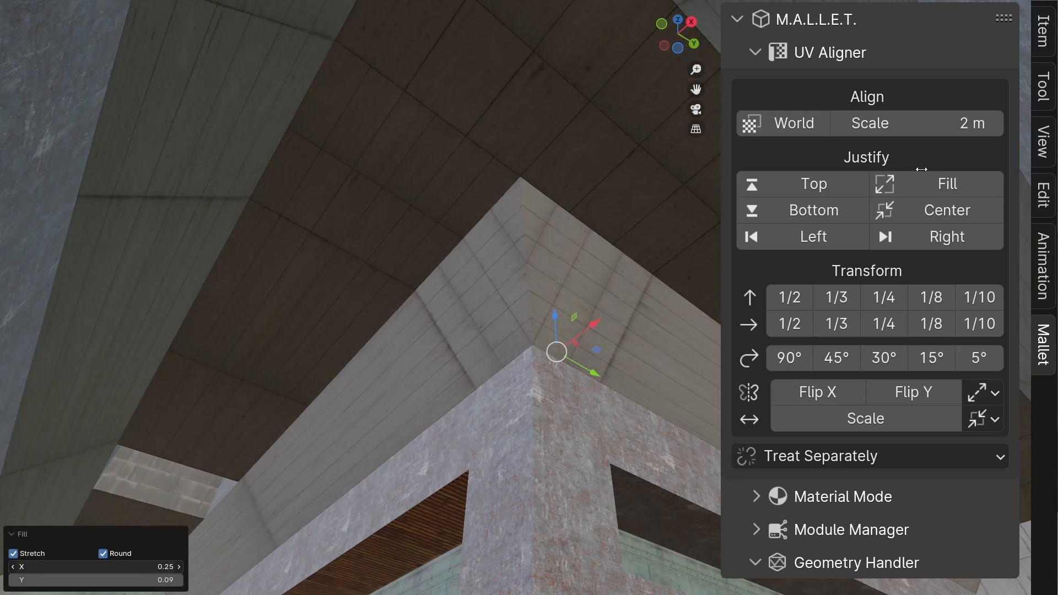
pyautogui.moveTo(377, 354); pyautogui.dragTo(334, 416, button='middle')
pyautogui.moveTo(96, 580); pyautogui.dragTo(164, 580)
pyautogui.moveTo(206, 189); pyautogui.dragTo(202, 190)
pyautogui.moveTo(385, 419); pyautogui.dragTo(323, 265, button='middle')
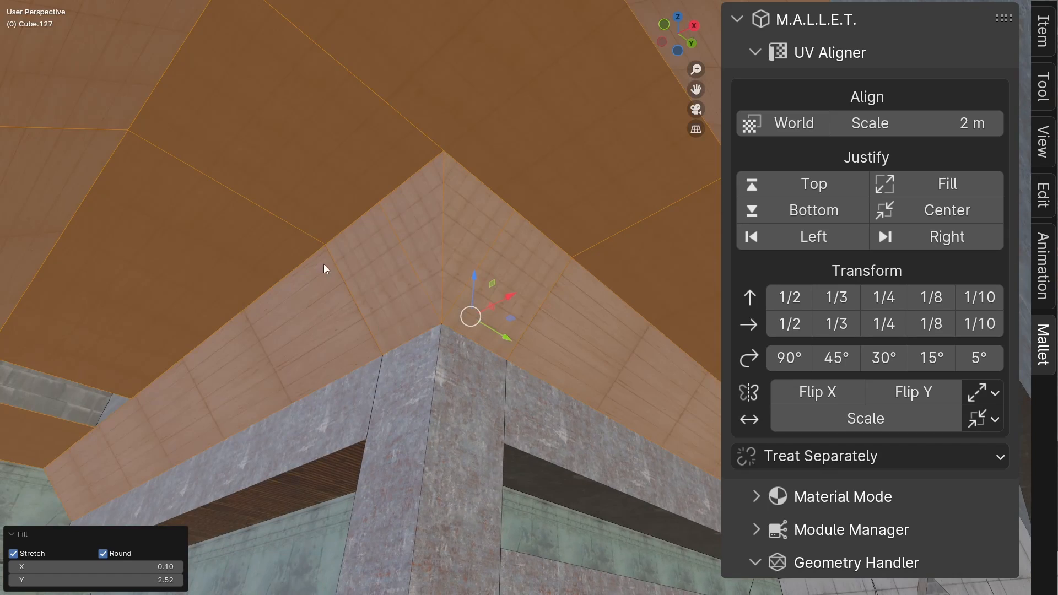
pyautogui.click(777, 123)
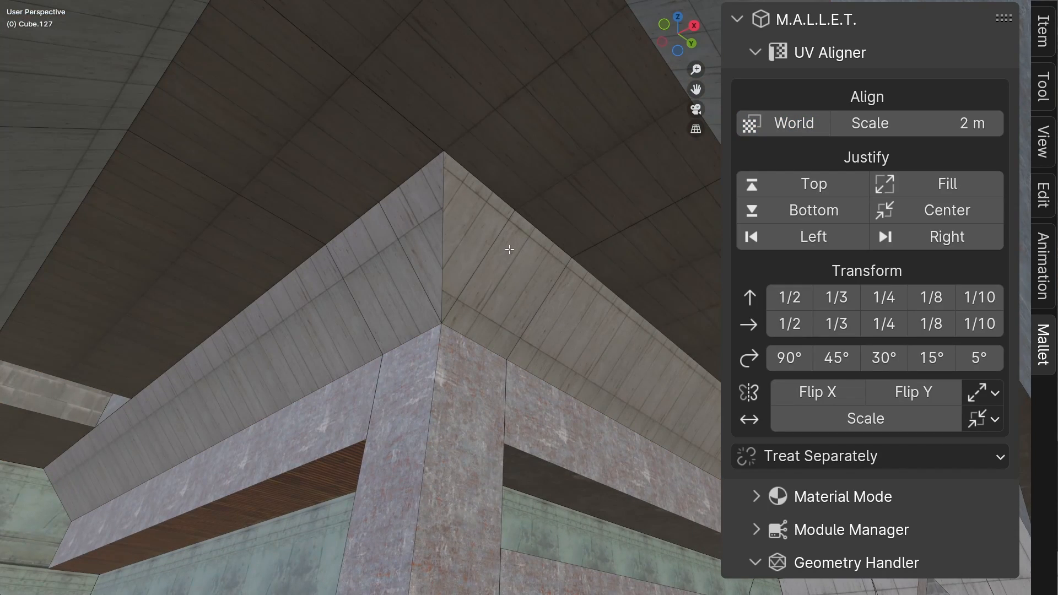
# Select the flat ceiling faces and both rows of sloped side faces along the passage.
pyautogui.moveTo(429, 286); pyautogui.dragTo(485, 289, button='middle')
pyautogui.click(484, 288)
pyautogui.keyDown('shift'); pyautogui.click(331, 286); pyautogui.keyUp('shift')
pyautogui.keyDown('shift'); pyautogui.click(529, 287); pyautogui.keyUp('shift')
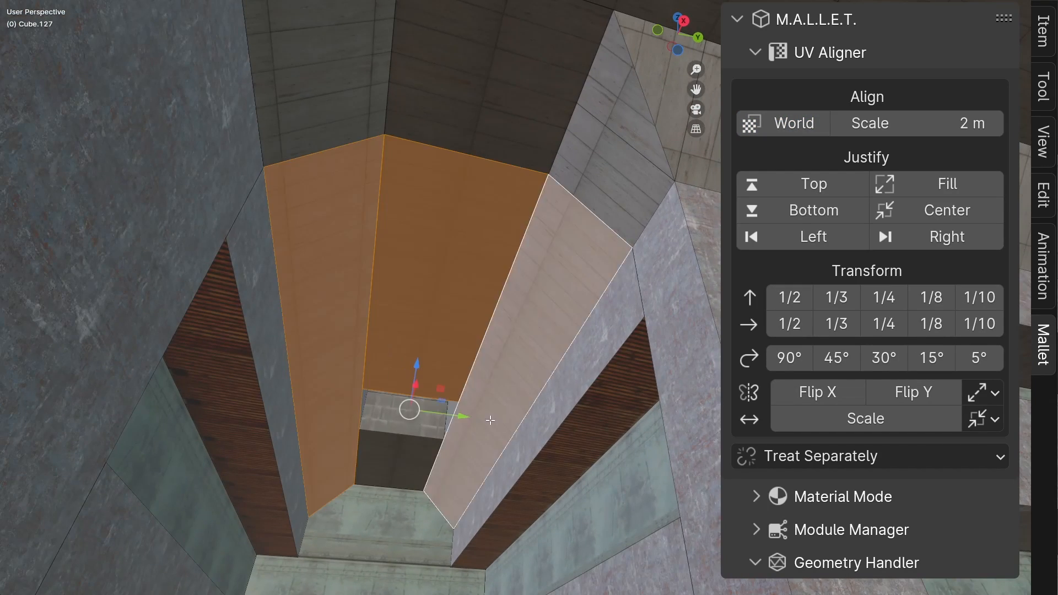
pyautogui.keyDown('shift'); pyautogui.click(400, 458); pyautogui.keyUp('shift')
pyautogui.keyDown('shift'); pyautogui.click(584, 160); pyautogui.keyUp('shift')
pyautogui.moveTo(543, 145); pyautogui.dragTo(525, 158, button='middle')
pyautogui.keyDown('shift'); pyautogui.click(485, 66); pyautogui.keyUp('shift')
pyautogui.moveTo(505, 110); pyautogui.dragTo(438, 109, button='middle')
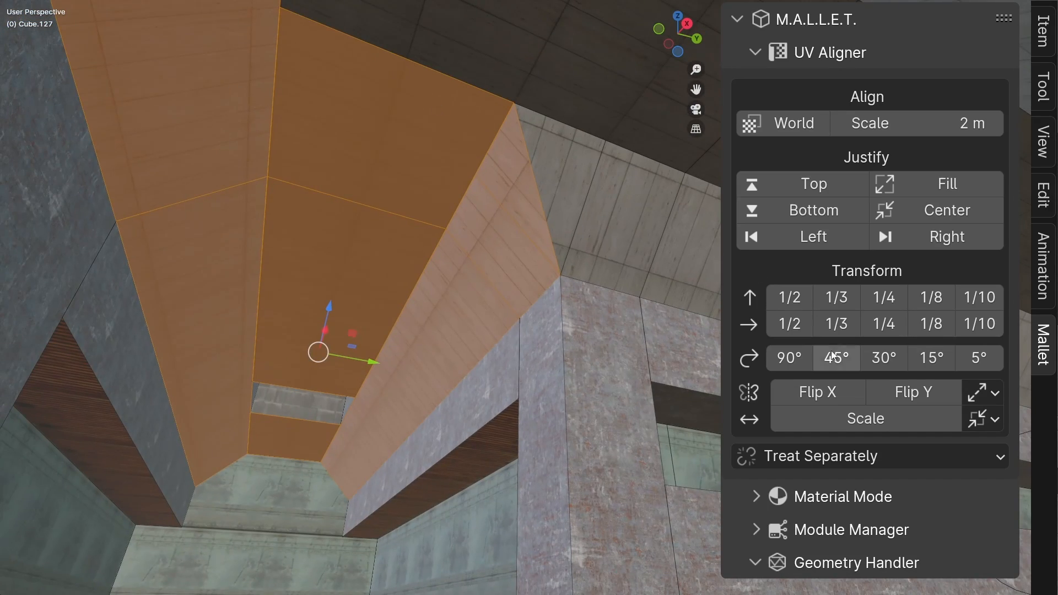
# Select the sloped faces along one side of the passage and justify their texture to Top and Left.
pyautogui.click(501, 237)
pyautogui.moveTo(503, 236); pyautogui.dragTo(485, 247, button='middle')
pyautogui.click(484, 247)
pyautogui.keyDown('ctrl'); pyautogui.click(586, 93); pyautogui.keyUp('ctrl')
pyautogui.click(775, 184)
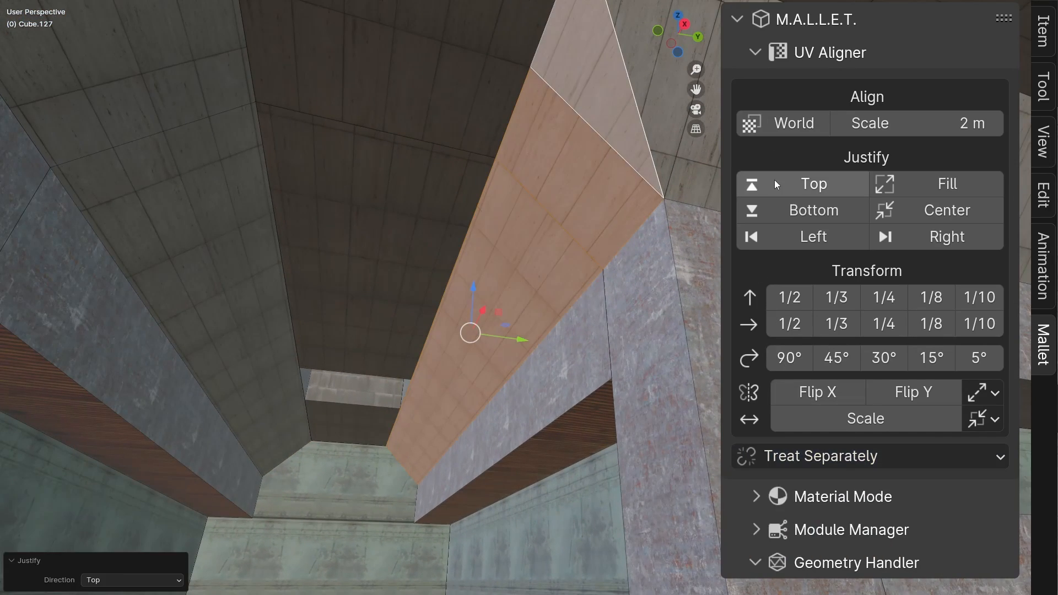
pyautogui.click(785, 236)
# Select the row of sloped faces along one side and fill them as one with Stretch and Round on, X about 0.15, Y about 5.52.
pyautogui.moveTo(394, 293); pyautogui.dragTo(388, 274, button='middle')
pyautogui.hotkey('alt', 'a')
pyautogui.click(526, 319)
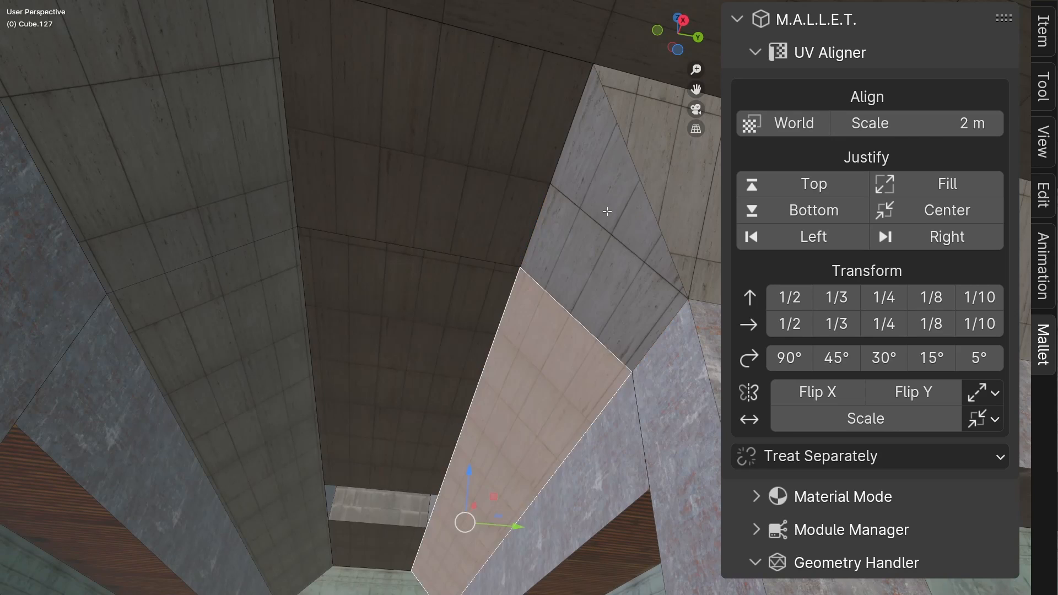
pyautogui.keyDown('ctrl'); pyautogui.click(607, 211); pyautogui.keyUp('ctrl')
pyautogui.click(939, 184)
pyautogui.click(815, 457)
pyautogui.click(786, 508)
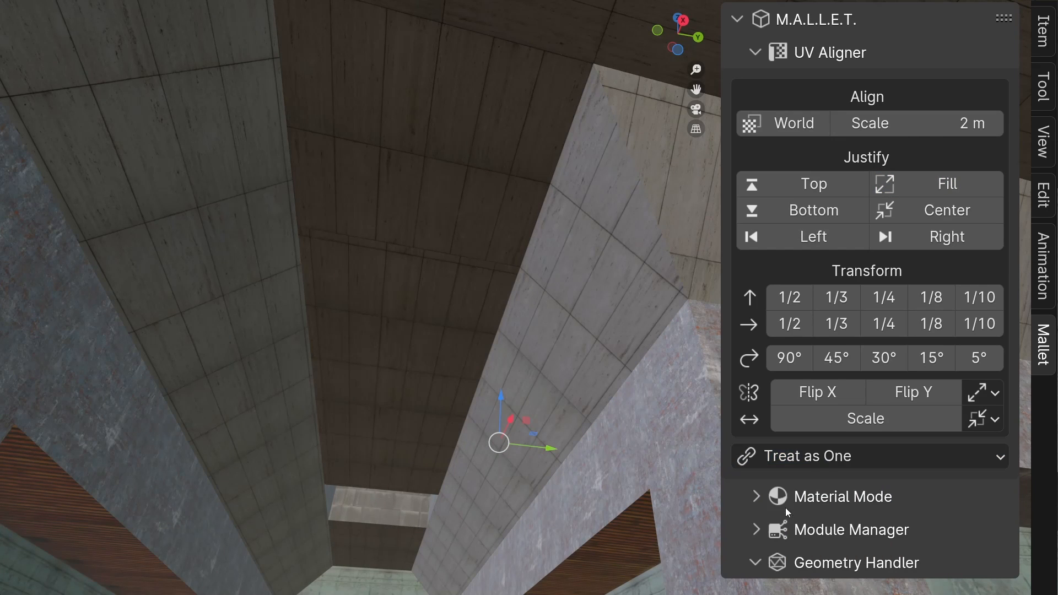
pyautogui.hotkey('shift', 'r')
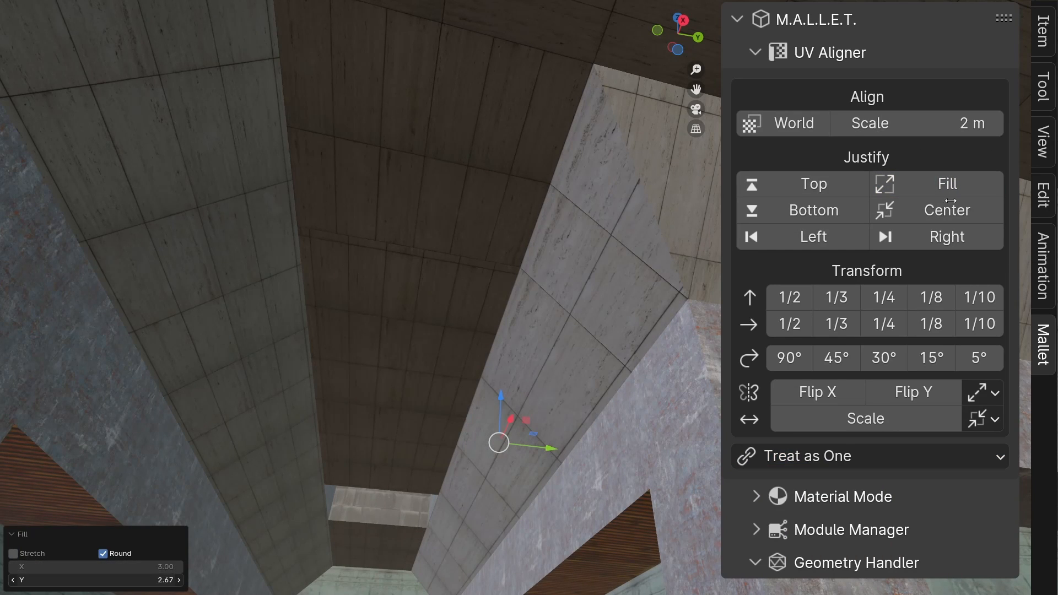
pyautogui.moveTo(925, 188); pyautogui.dragTo(926, 185)
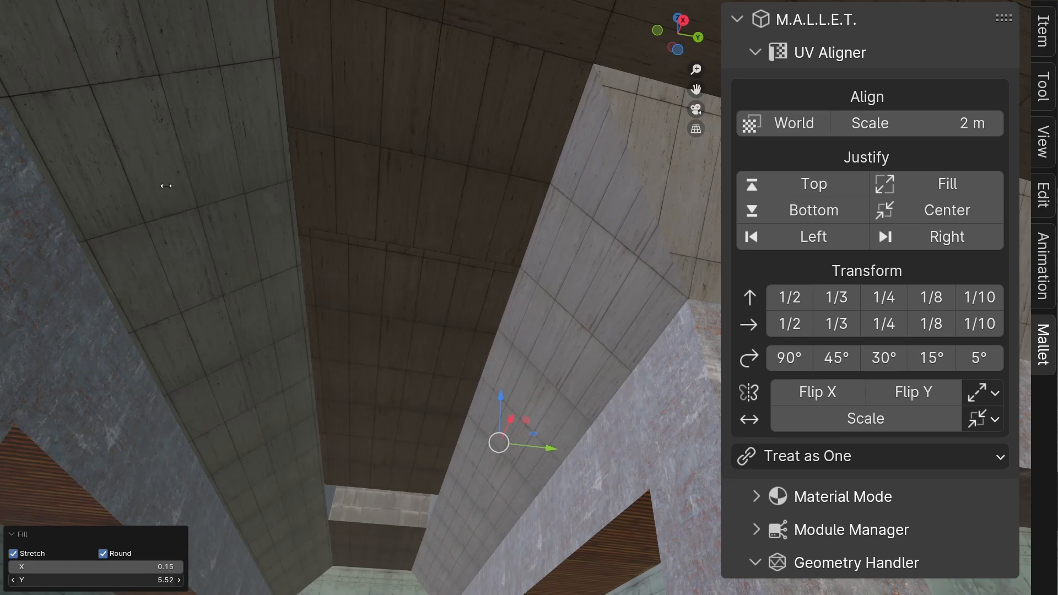
# Select the sloped faces along the opposite side and fill them as one with Stretch and Round on, X about 5.16, Y about 5.52.
pyautogui.moveTo(166, 185); pyautogui.dragTo(171, 199, button='middle')
pyautogui.doubleClick(258, 293)
pyautogui.click(951, 183)
pyautogui.hotkey('ctrl', 'z')
pyautogui.hotkey('ctrl', 'z')
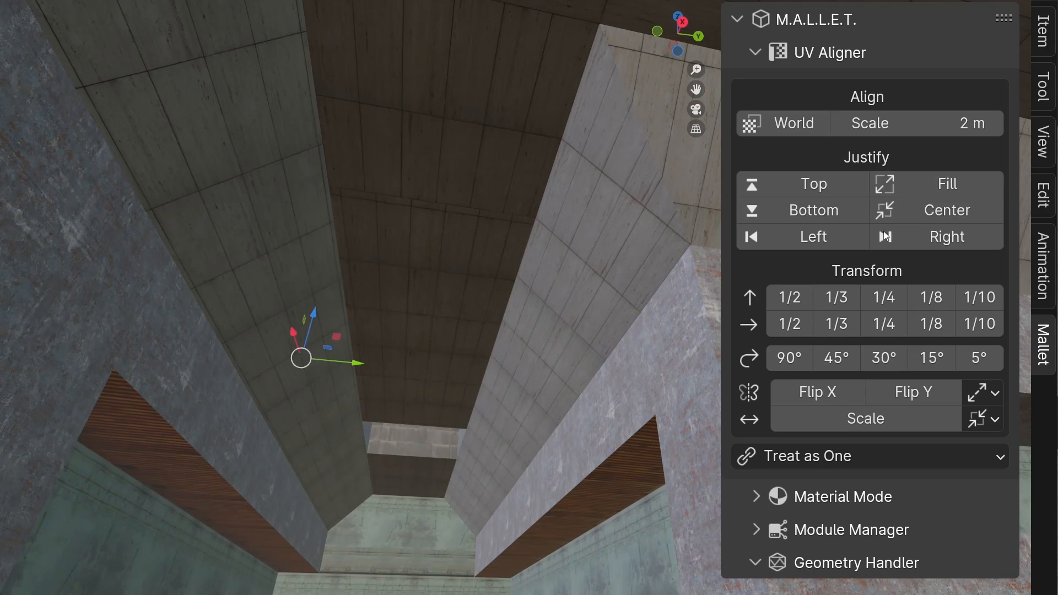
pyautogui.click(895, 183)
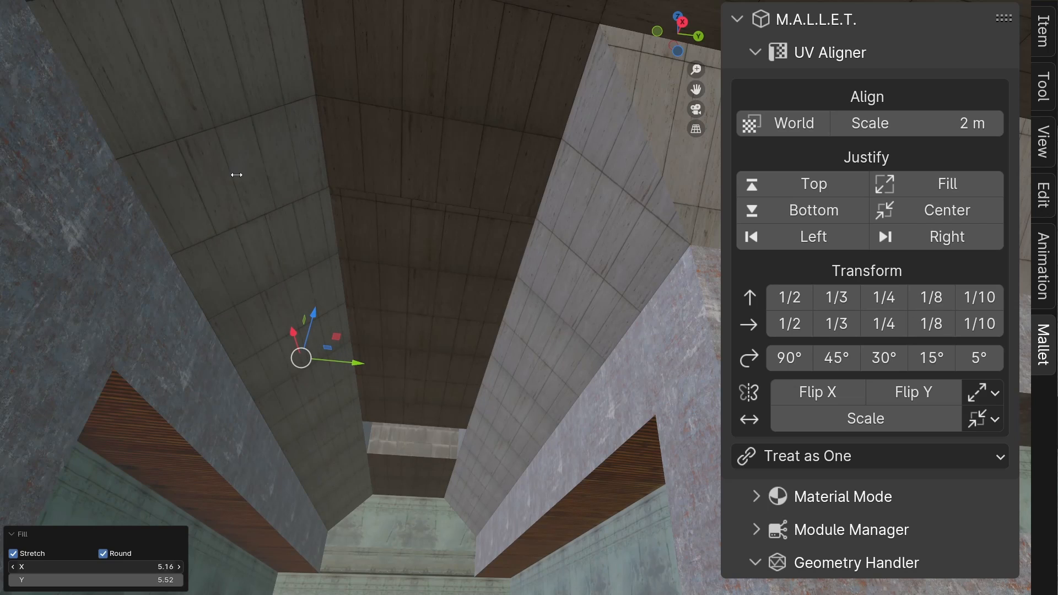
# Justify the opposite sloped faces to Left and Top as one, and justify the faces to Right with Treat Separately.
pyautogui.click(814, 236)
pyautogui.click(814, 184)
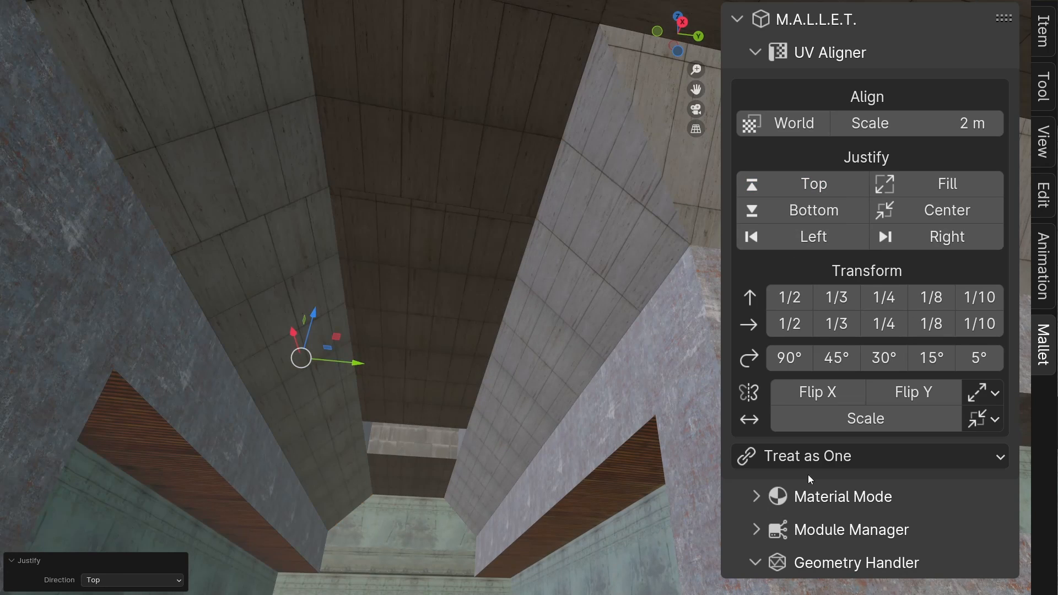
pyautogui.click(808, 456)
pyautogui.click(808, 475)
pyautogui.click(802, 233)
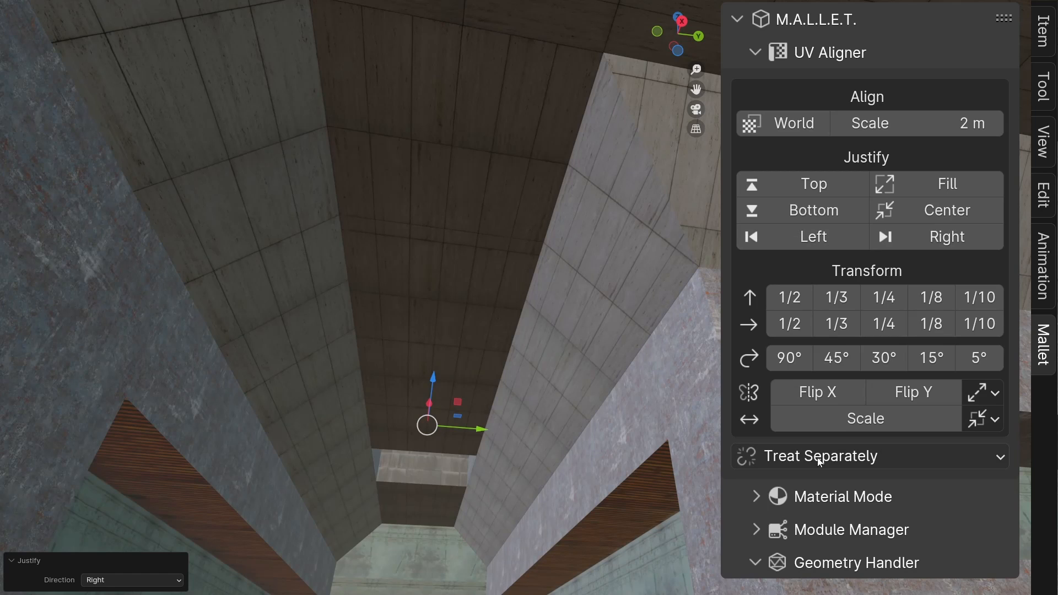
# Select the flat ceiling faces along the passage and rotate their texture 90° with Treat as One.
pyautogui.hotkey('alt', 'a')
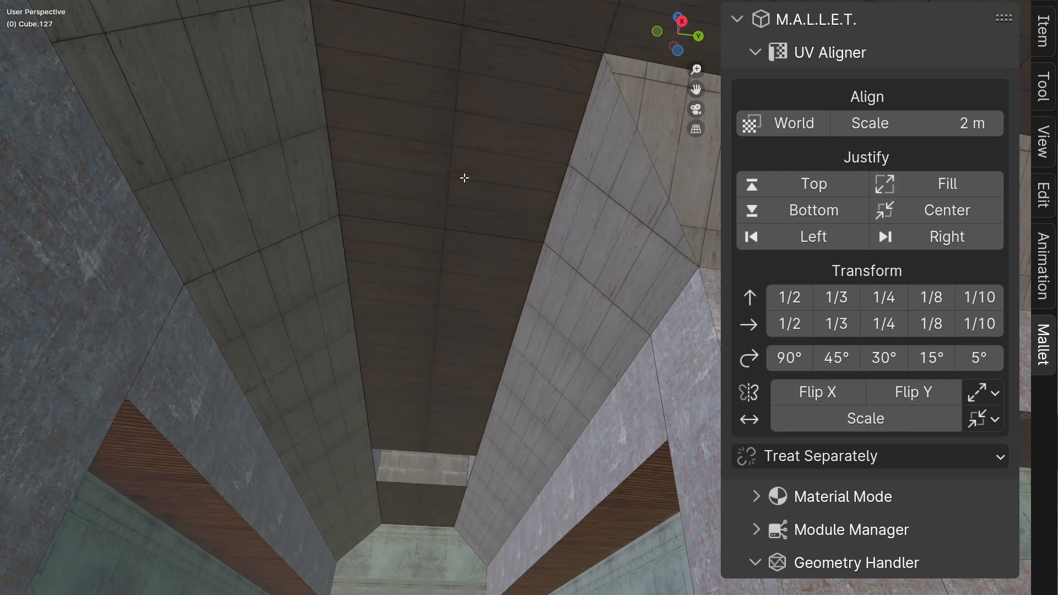
pyautogui.click(463, 176)
pyautogui.keyDown('shift'); pyautogui.click(432, 312); pyautogui.keyUp('shift')
pyautogui.keyDown('shift'); pyautogui.click(428, 498); pyautogui.keyUp('shift')
pyautogui.hotkey('shift', 'alt', 'z')
pyautogui.click(790, 457)
pyautogui.click(789, 481)
pyautogui.click(782, 359)
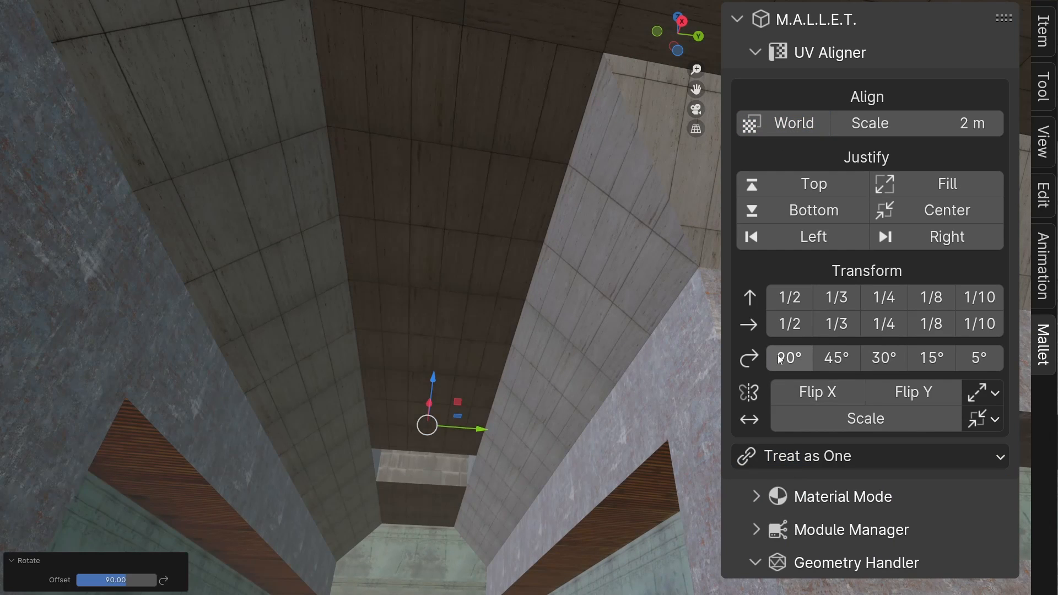
# Walk through the passage and examine the textures on its ceiling, walls, windows, crates and floor.
pyautogui.hotkey('shift', '`')
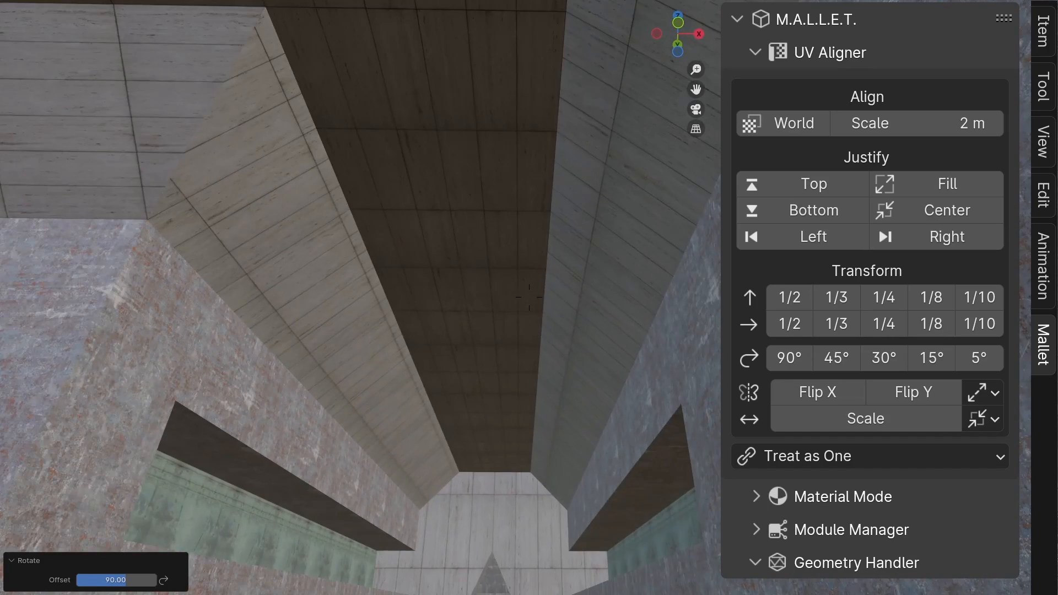
pyautogui.hotkey('shift', '`')
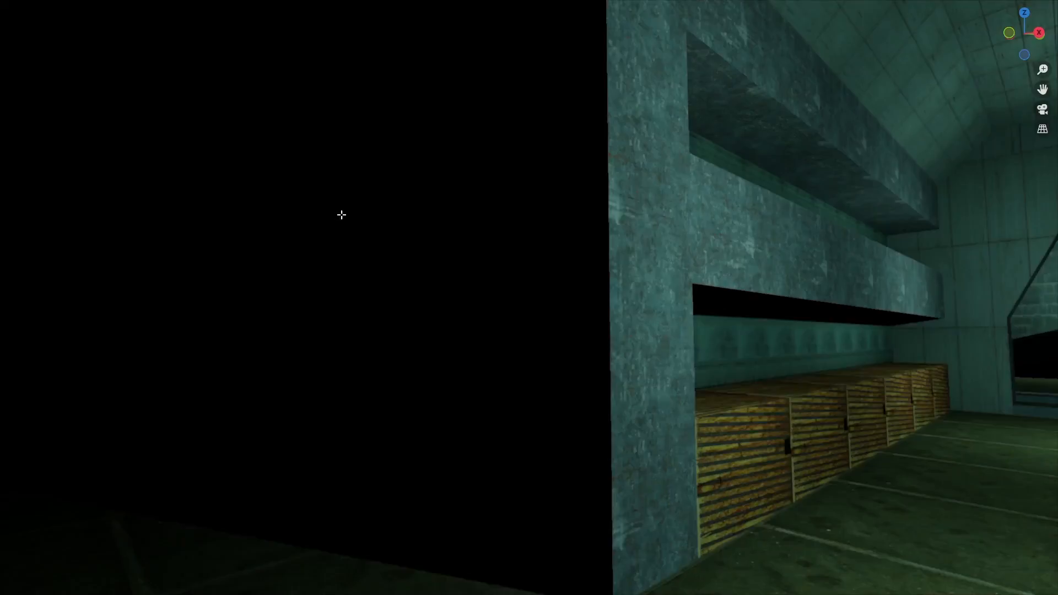
pyautogui.hotkey('shift', '`')
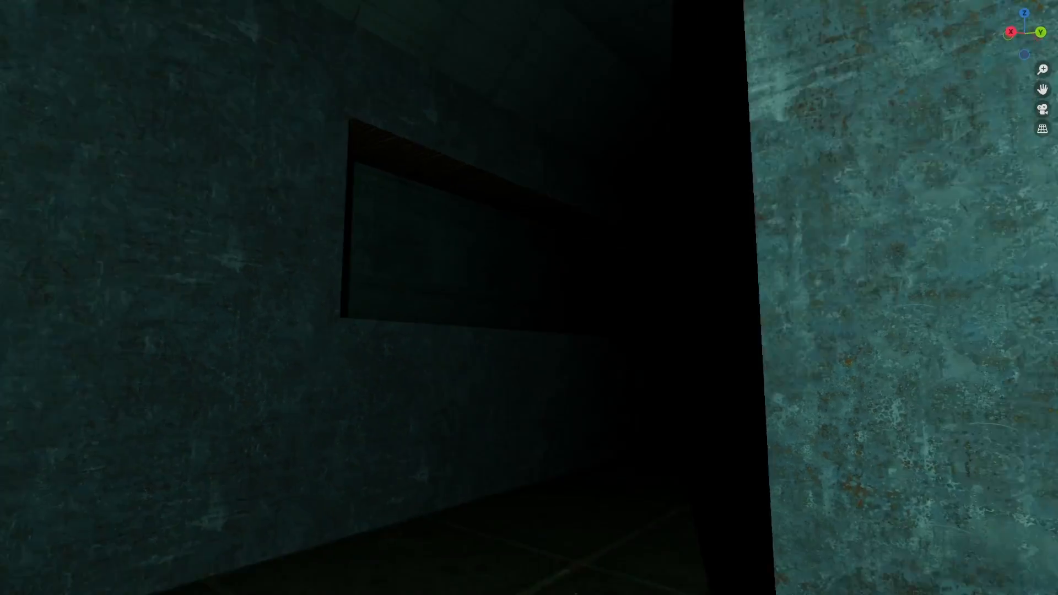
pyautogui.press('w')
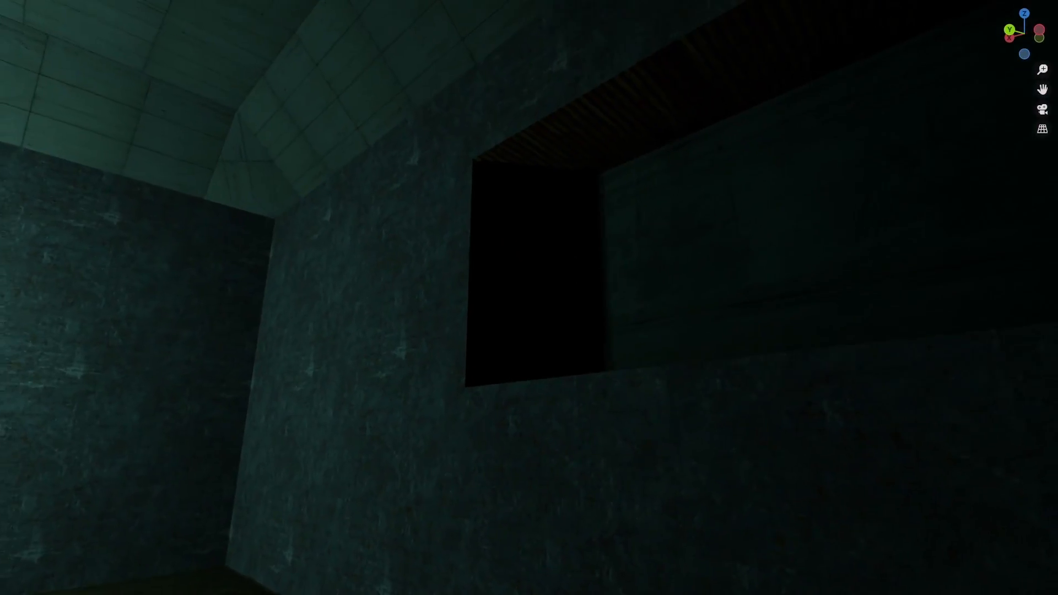
pyautogui.press('w')
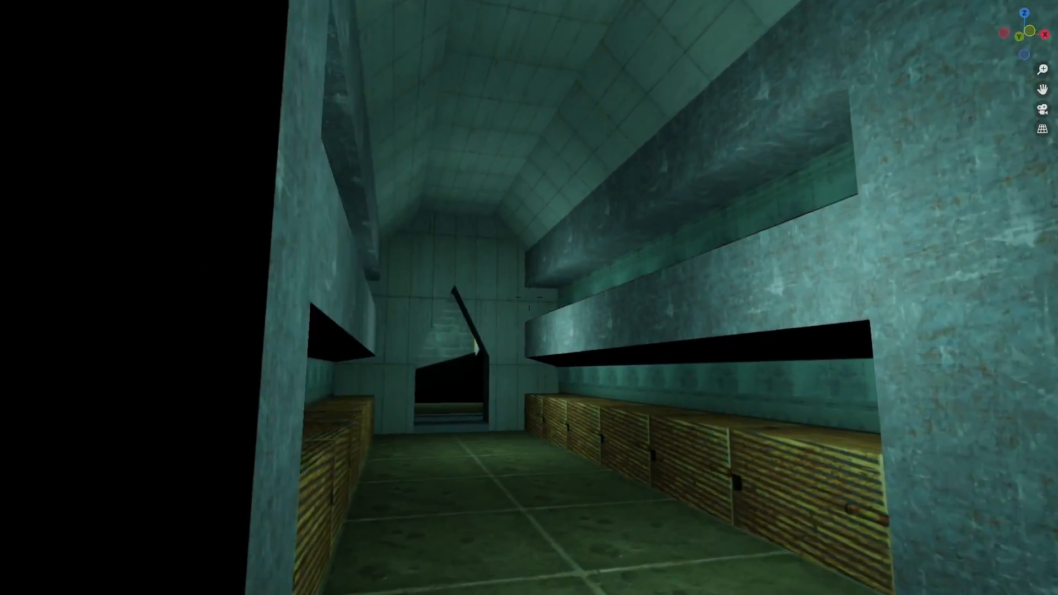
pyautogui.press('w')
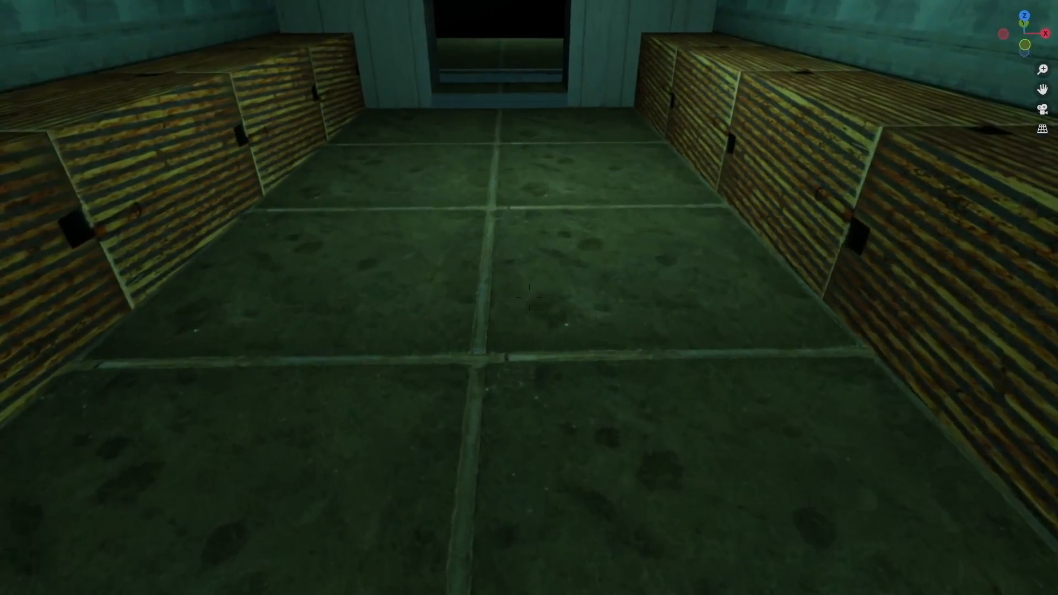
pyautogui.press('w')
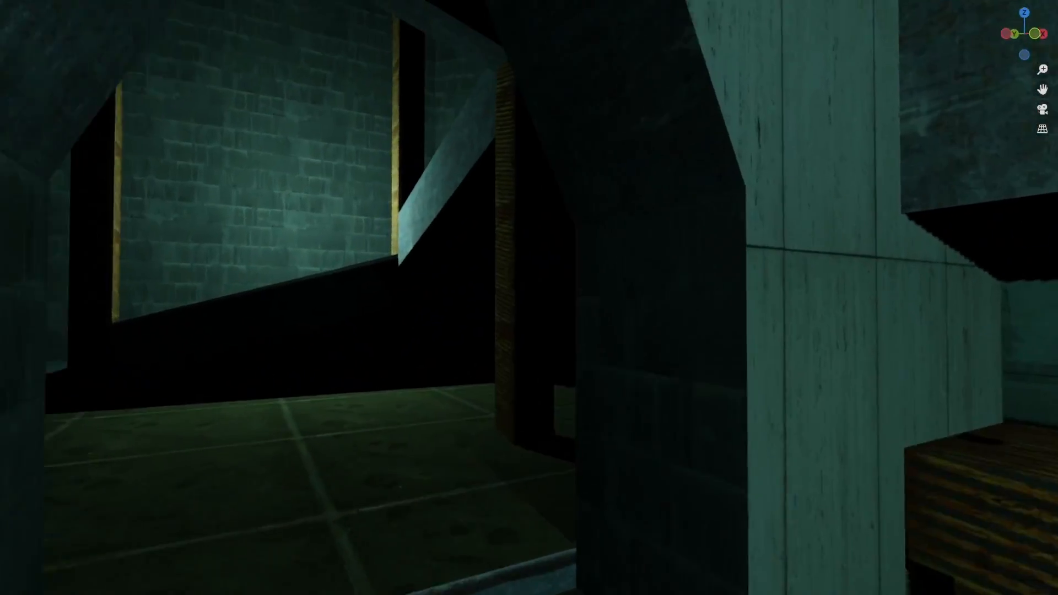
# Fly up through the brick stair tower and examine the textures on its walls, pillars, beams, landings and steps.
pyautogui.press('w')
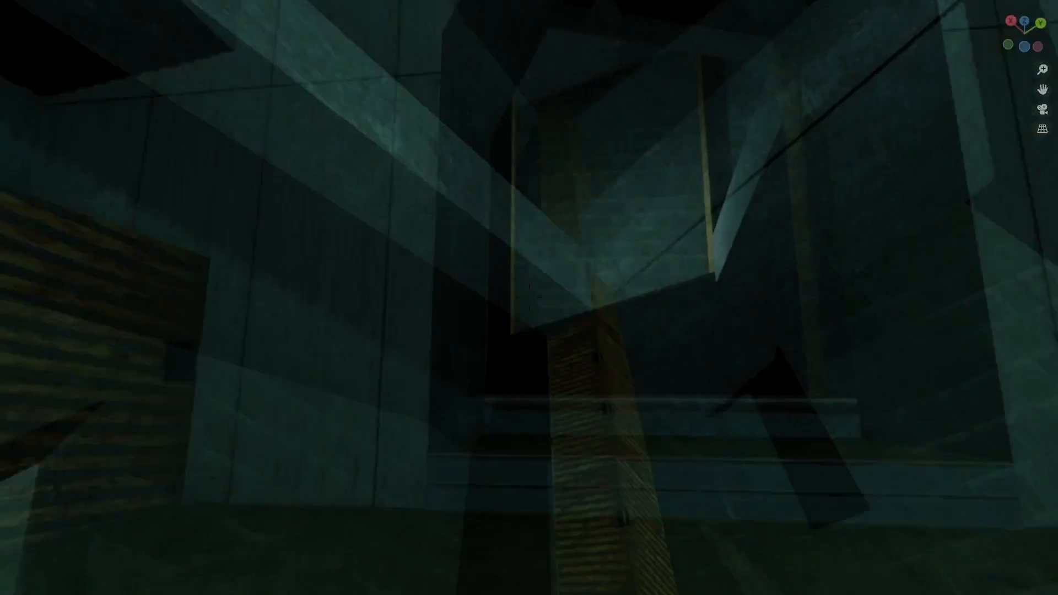
pyautogui.press('w')
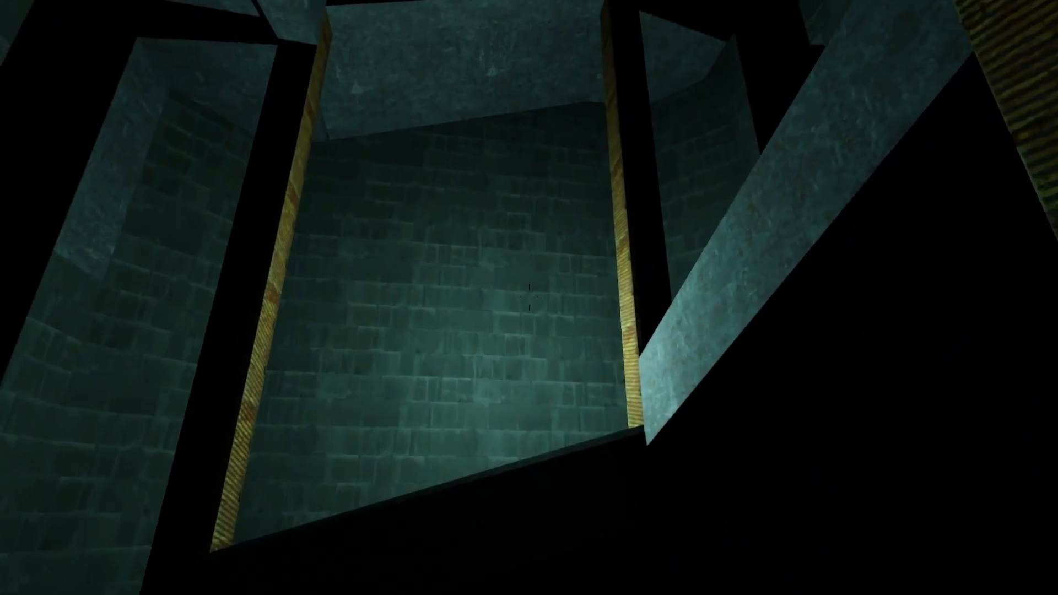
pyautogui.press('w')
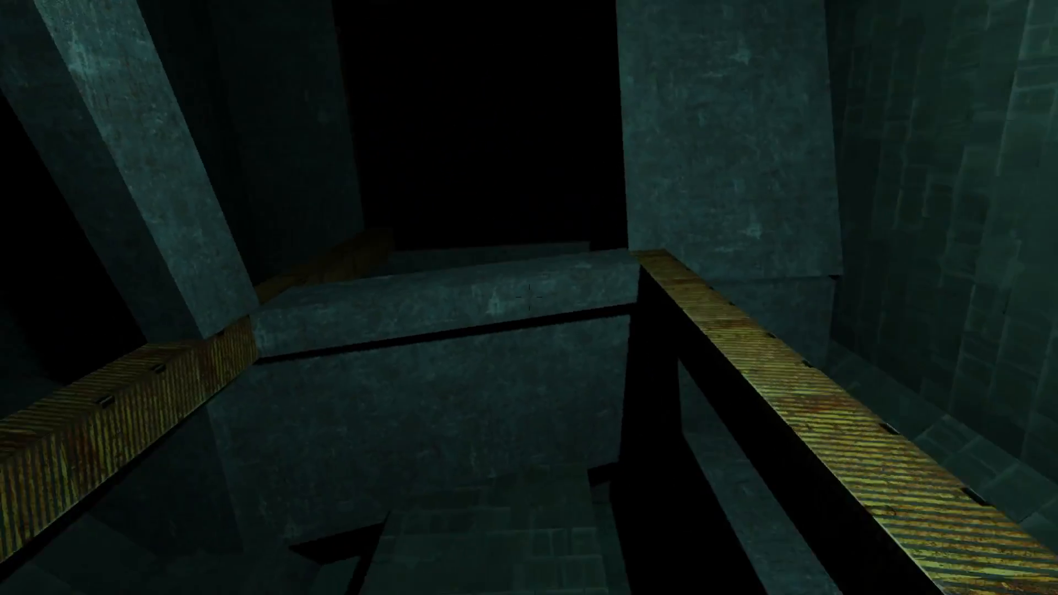
pyautogui.press('w')
pyautogui.press('w')
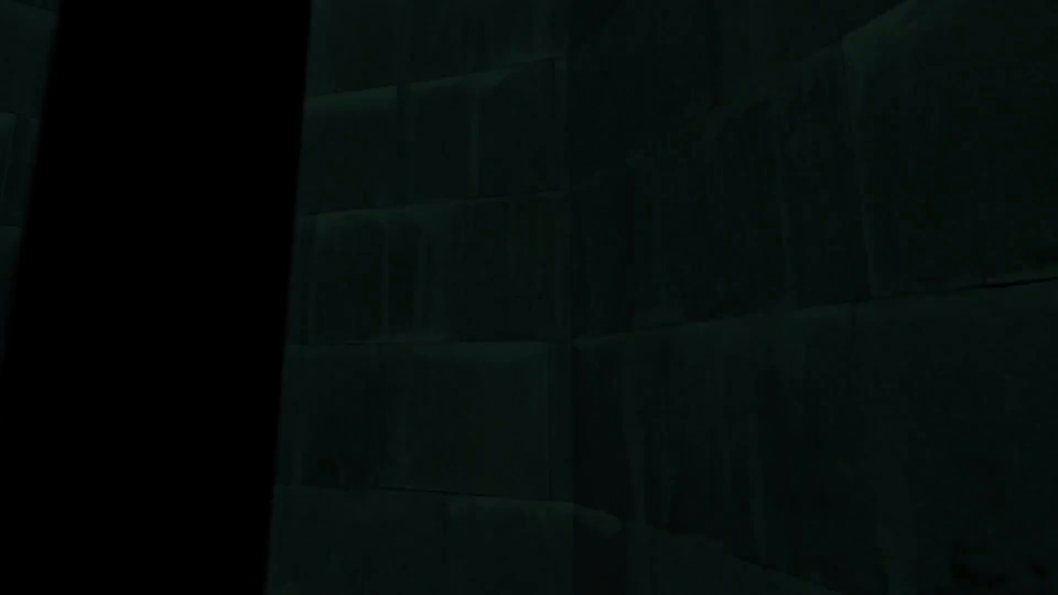
pyautogui.press('w')
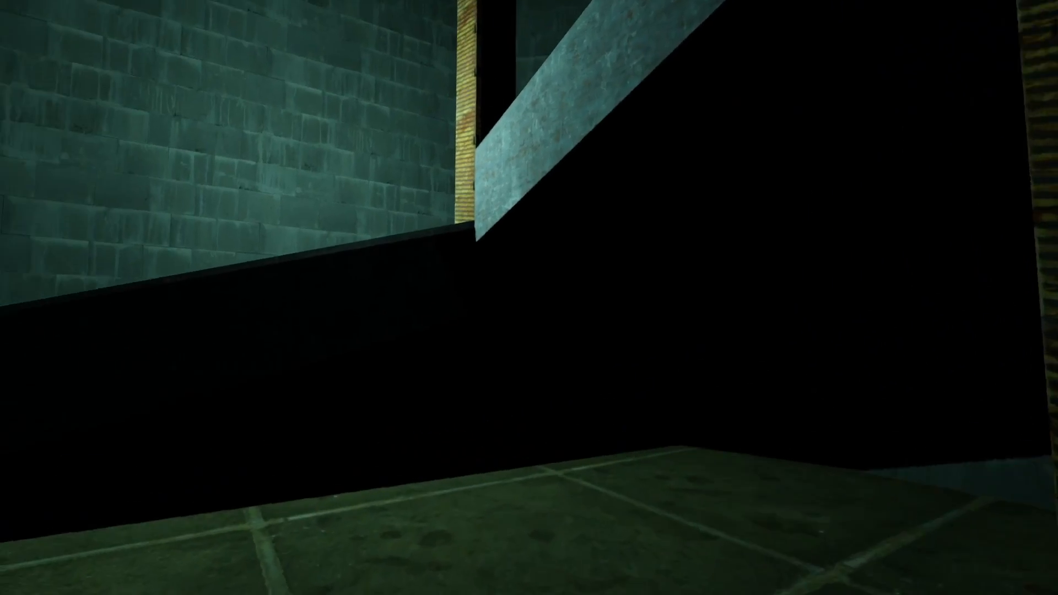
pyautogui.press('w')
pyautogui.press('w')
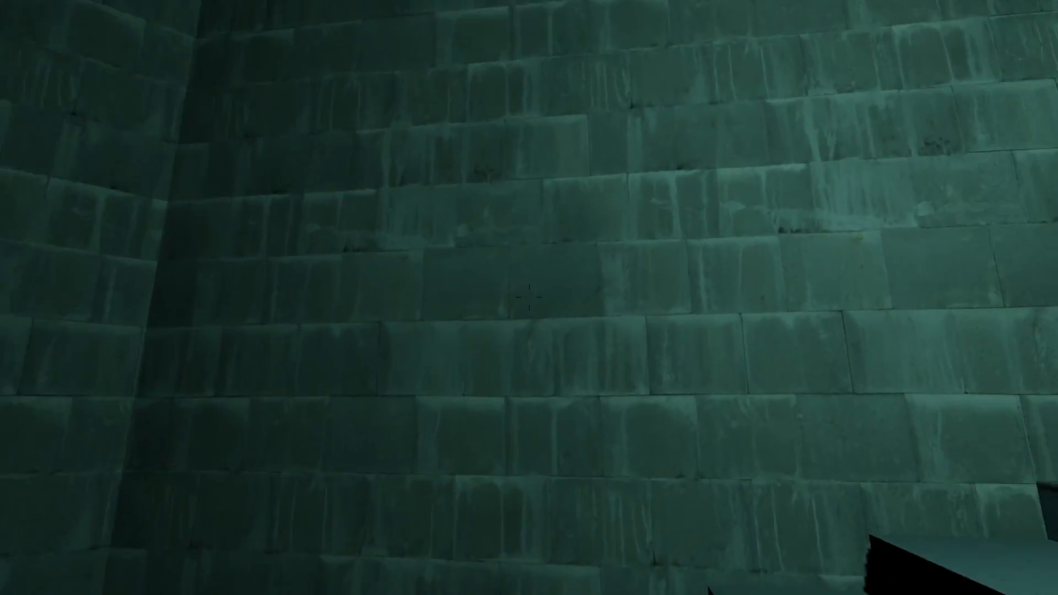
pyautogui.press('w')
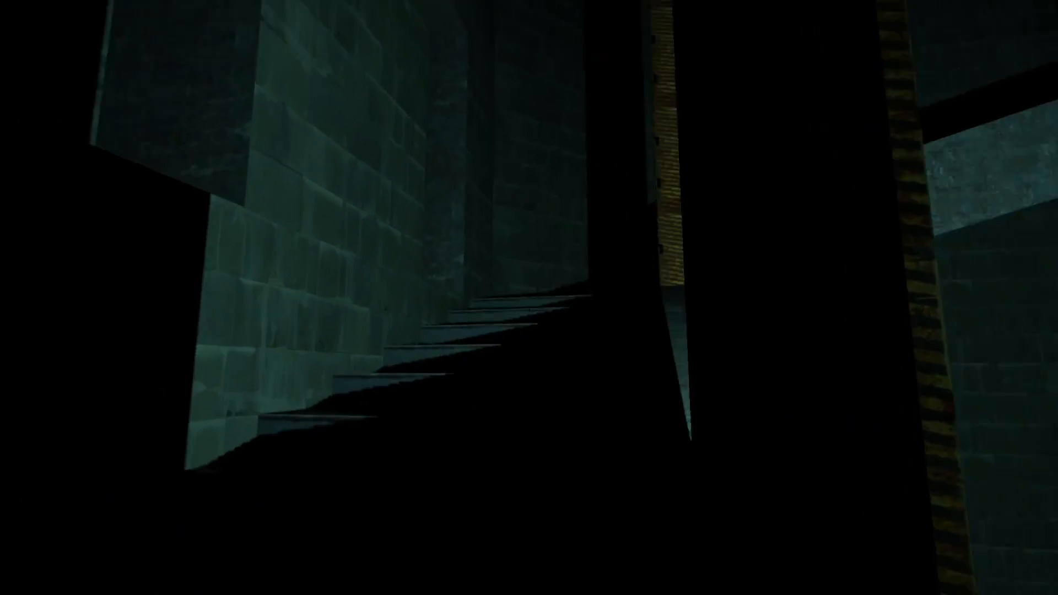
pyautogui.press('w')
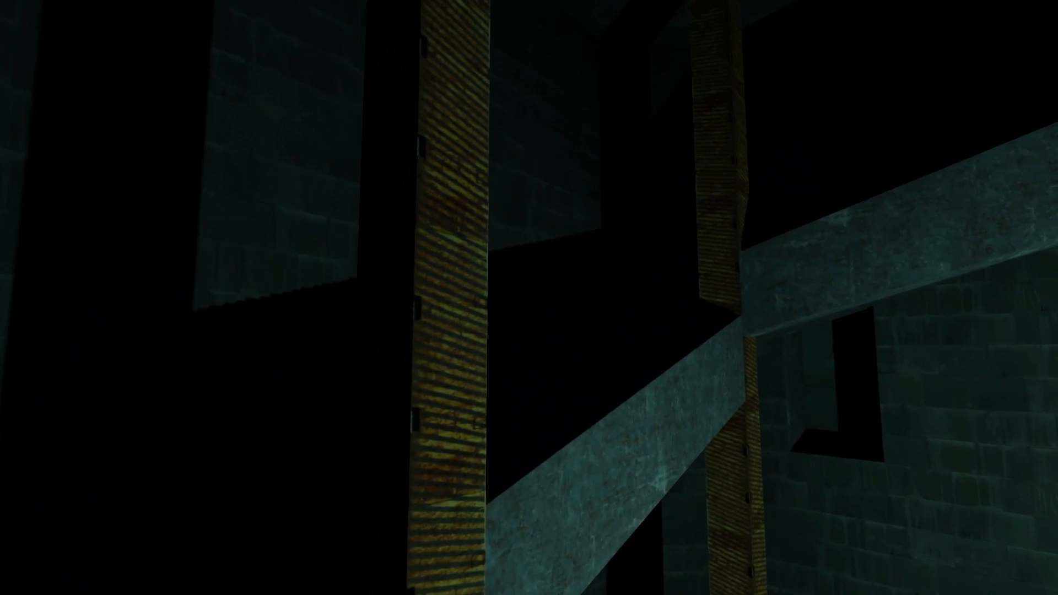
pyautogui.press('w')
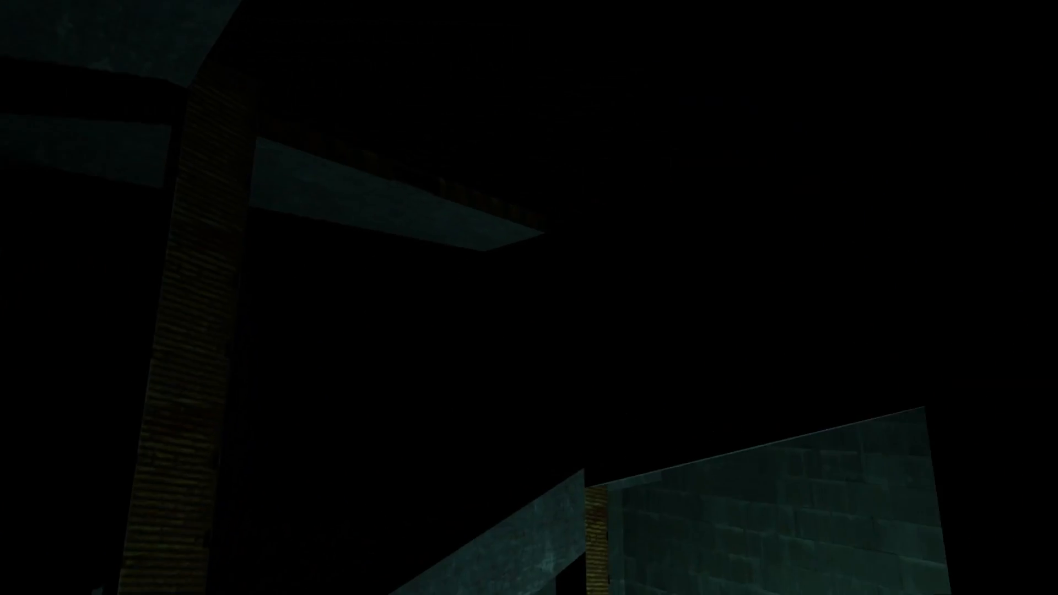
pyautogui.press('w')
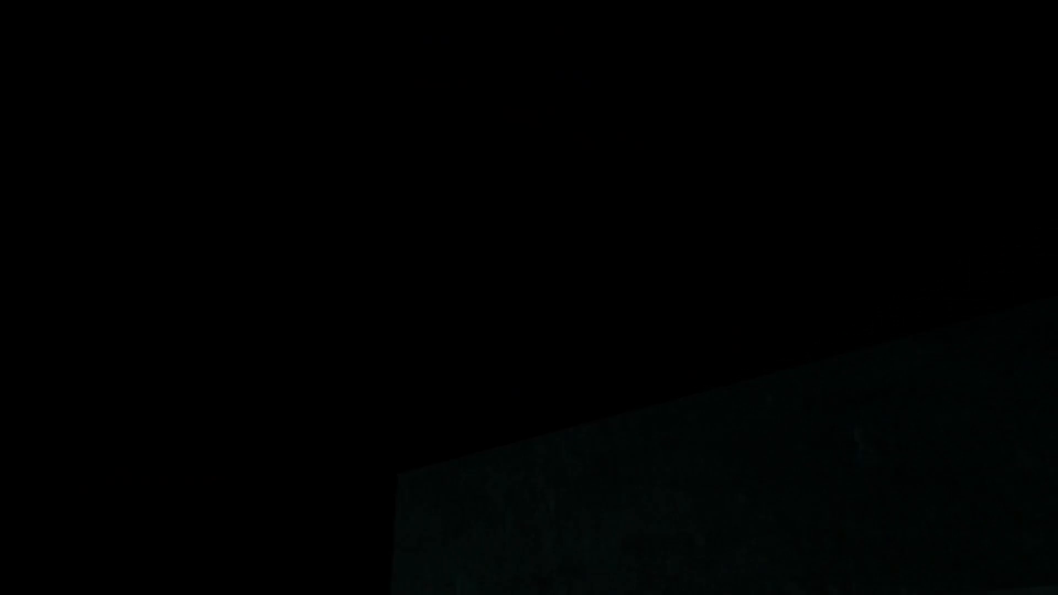